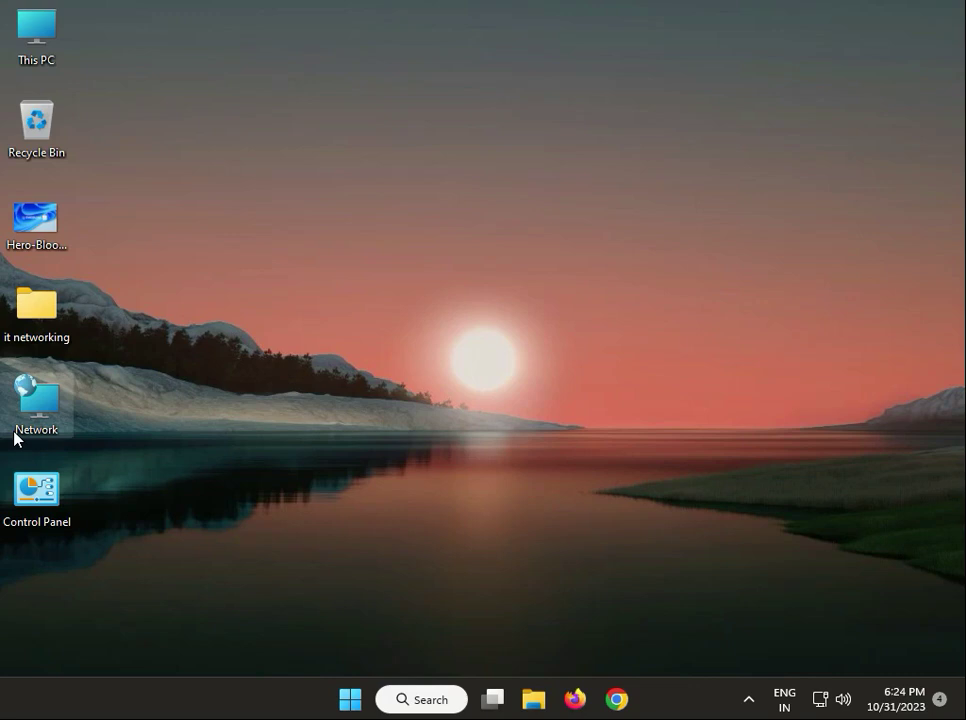
Step: Find Control Panel through Start search 'con' and show all its items as small icons
left_click(341, 692)
type("con")
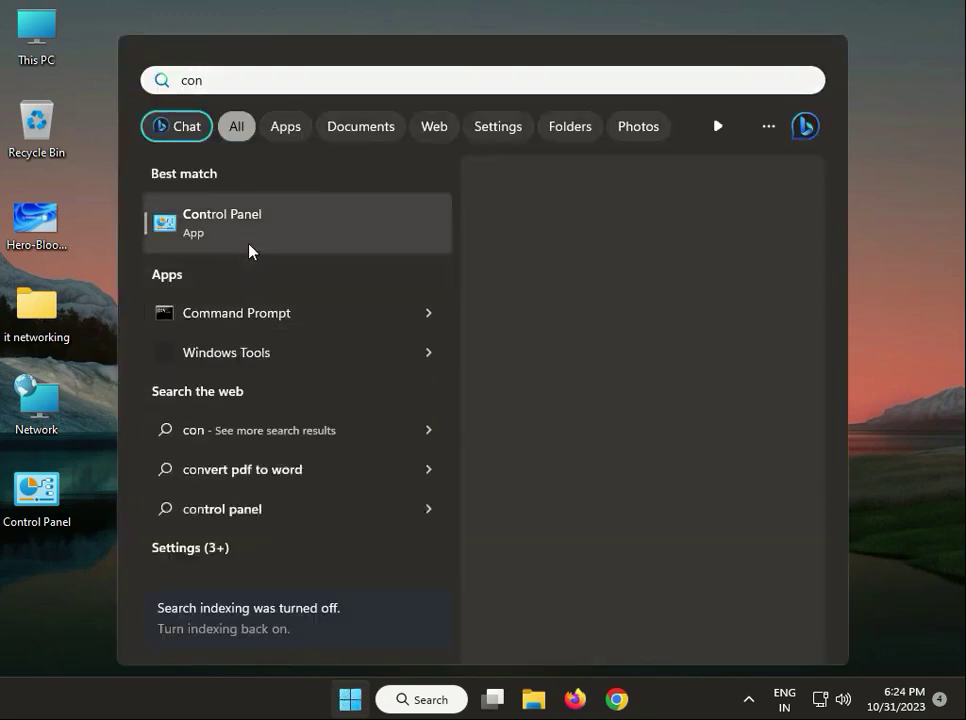
left_click(251, 248)
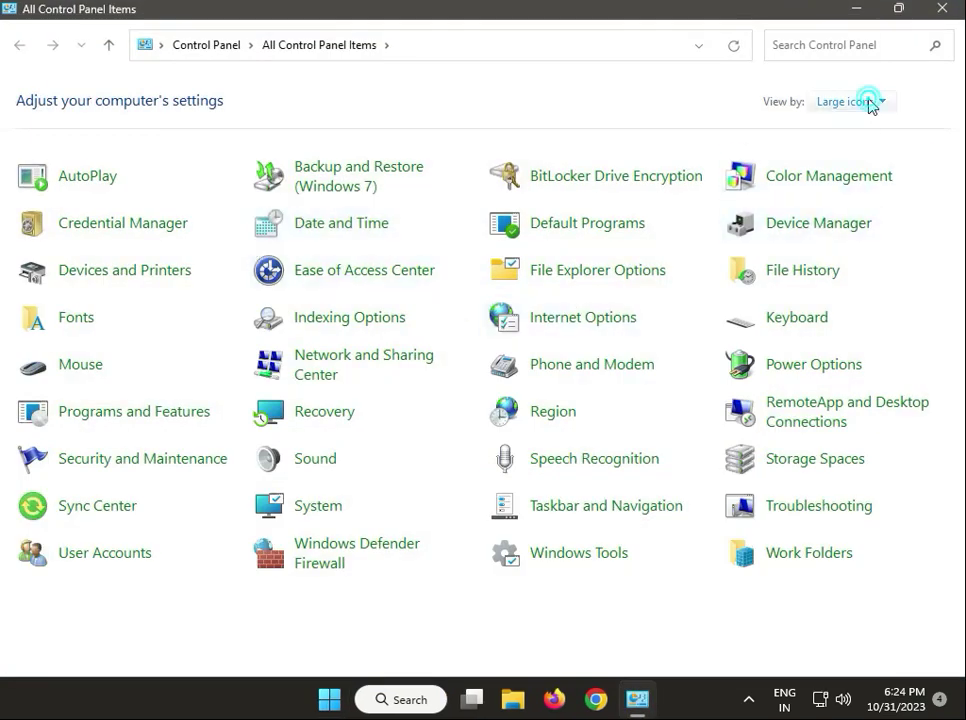
left_click(869, 102)
left_click(852, 176)
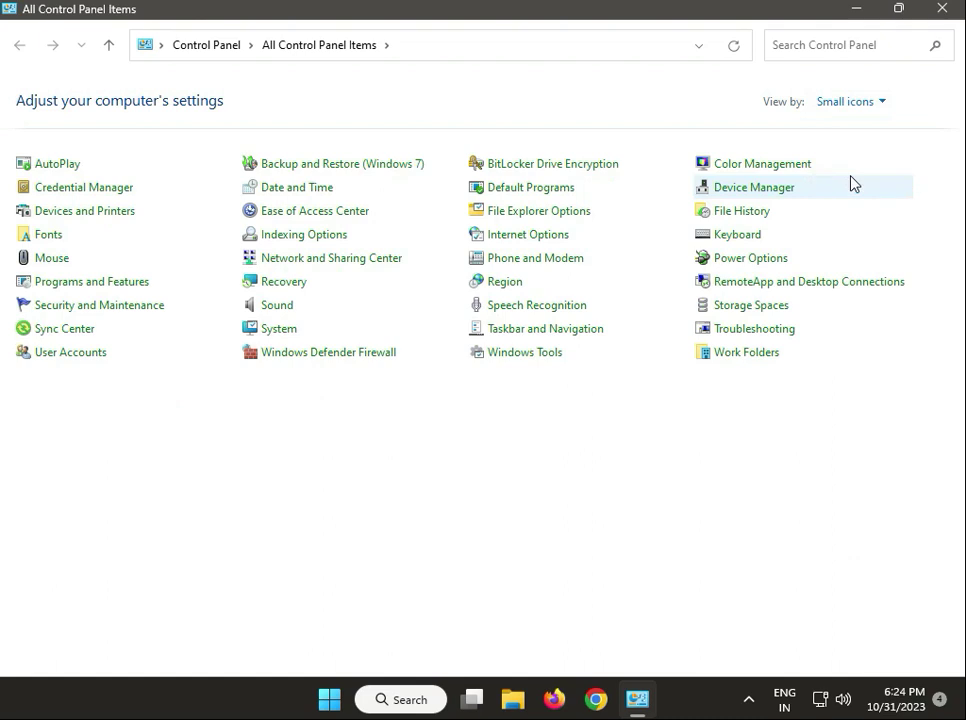
Step: Open Sound and check the Speakers and Headphones playback devices, trying Speakers as default
left_click(275, 310)
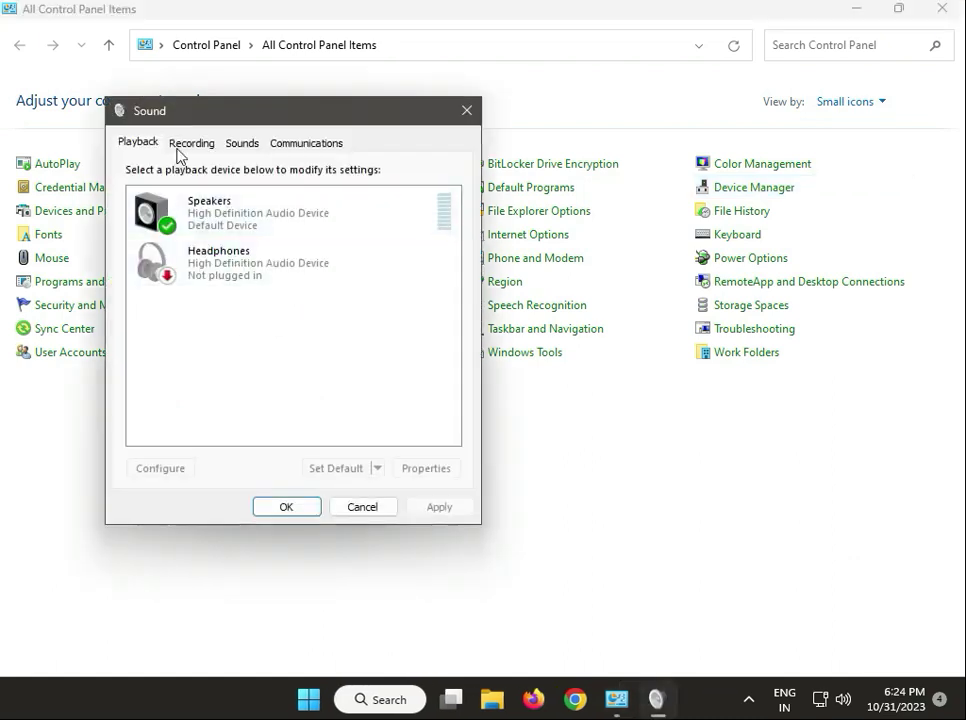
left_click(271, 233)
left_click(272, 276)
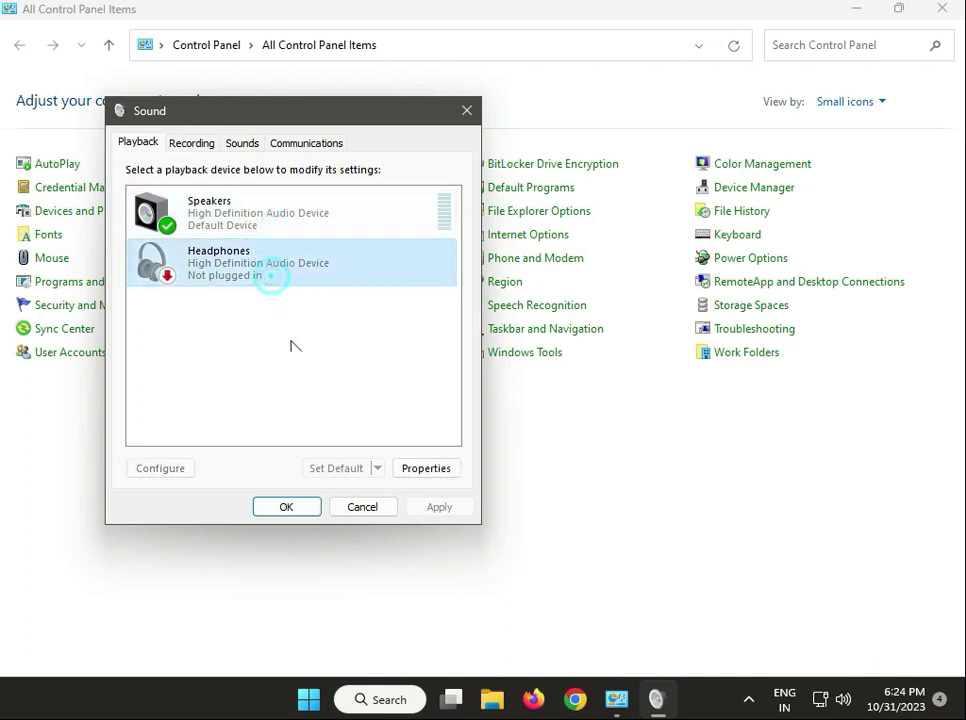
left_click(277, 213)
left_click(337, 470)
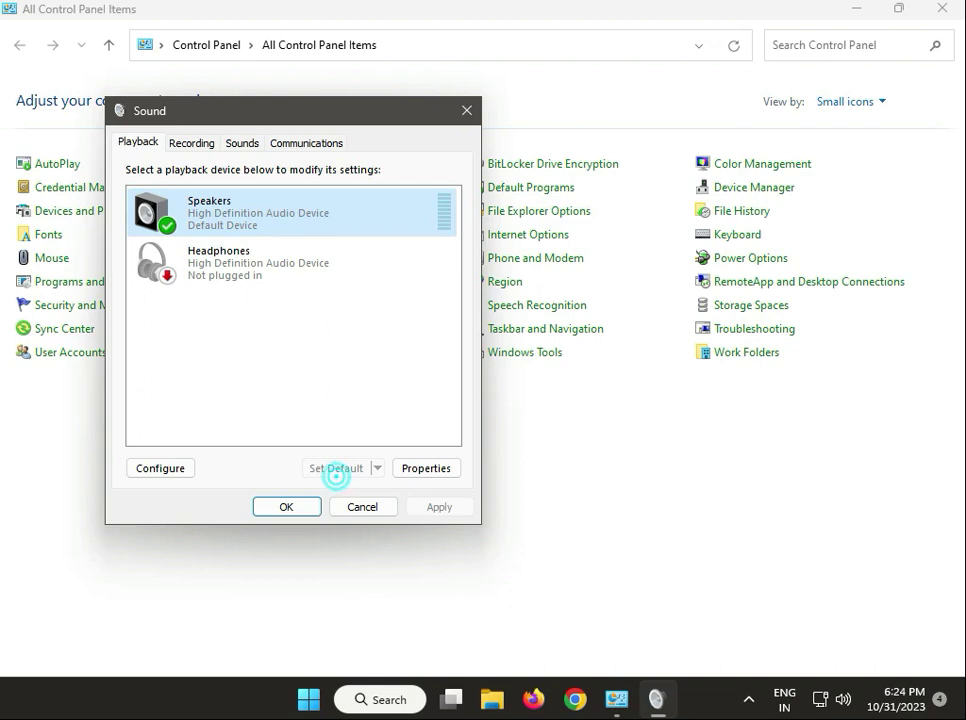
Step: On the Recording tab, disable the Microphone and re-enable it as the default device
left_click(192, 144)
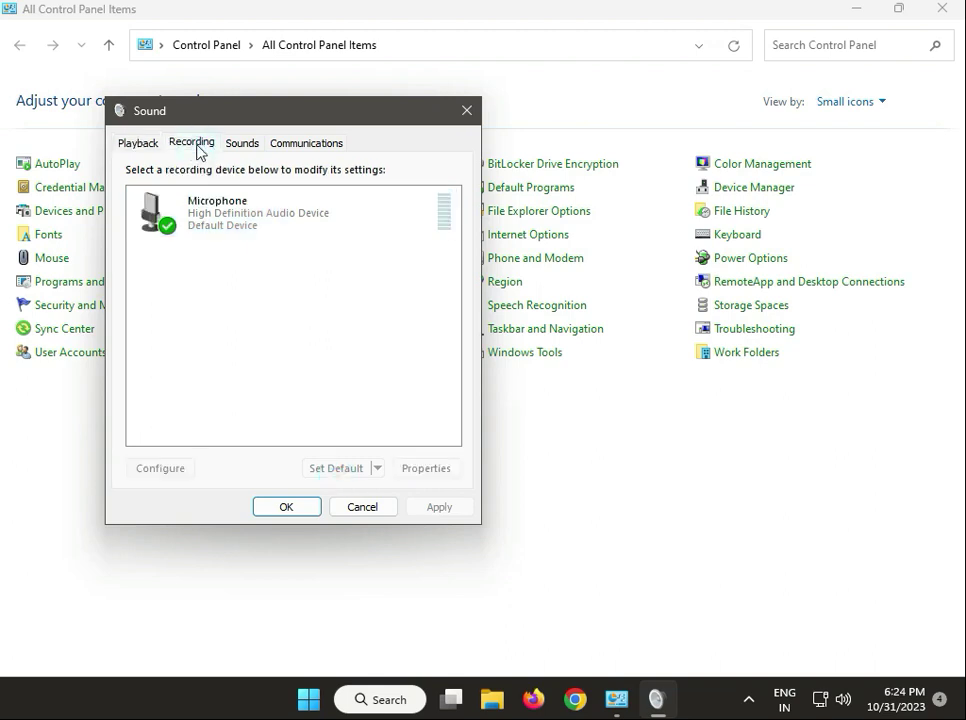
right_click(223, 222)
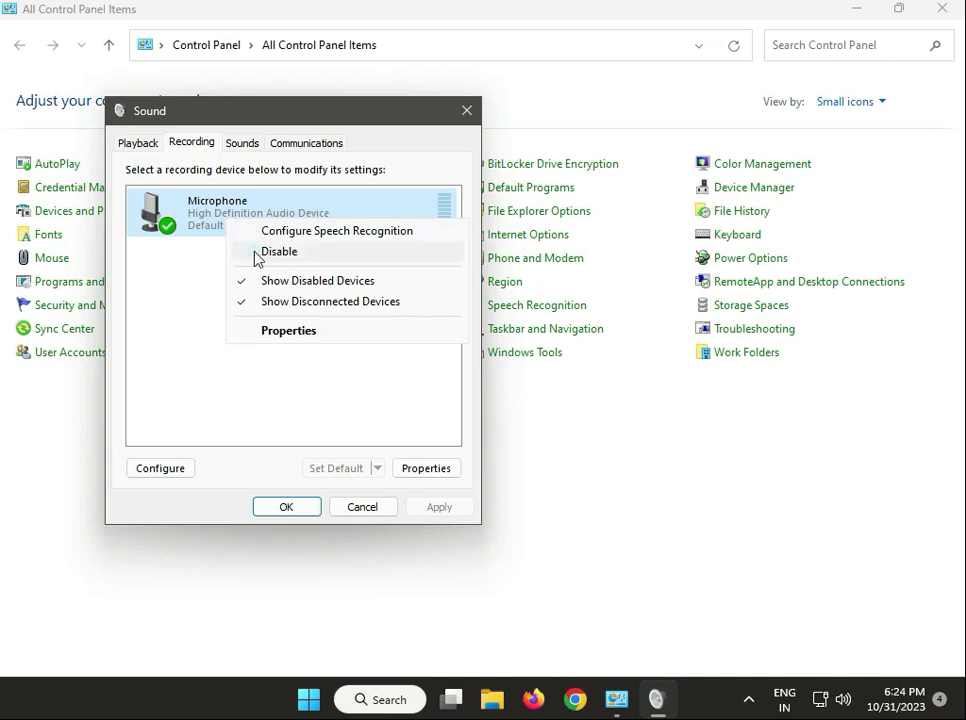
left_click(252, 252)
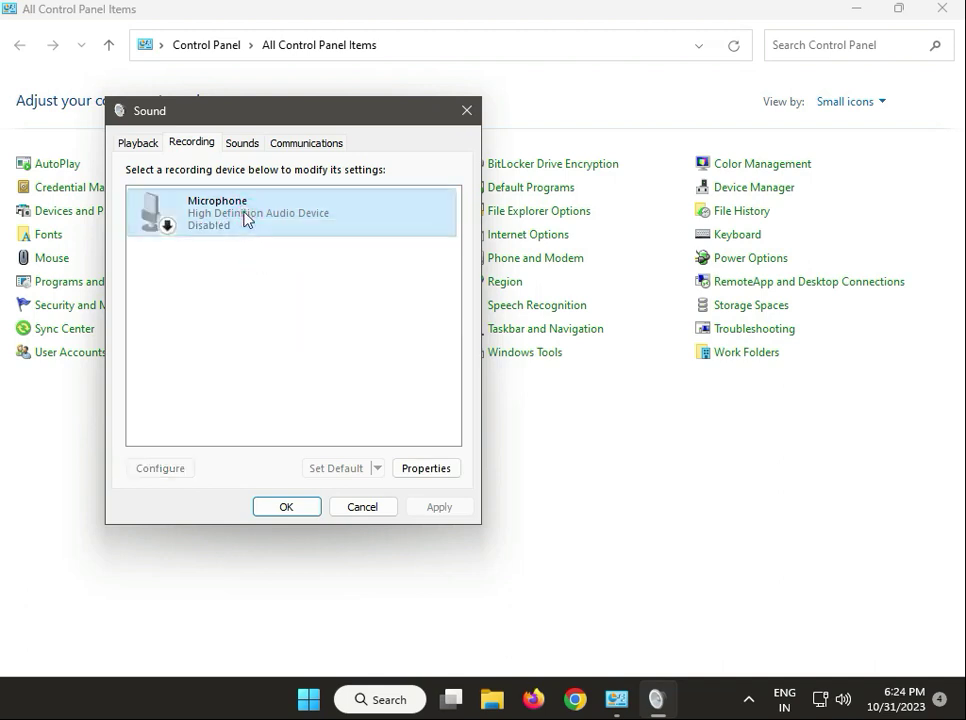
right_click(246, 219)
left_click(272, 230)
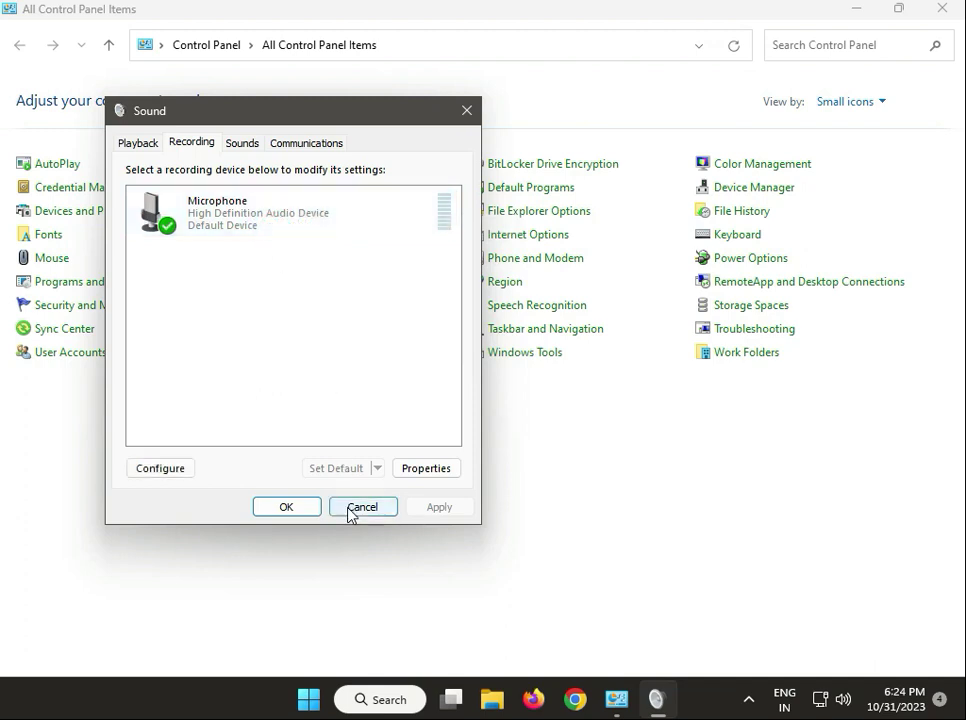
mouse_move(674, 715)
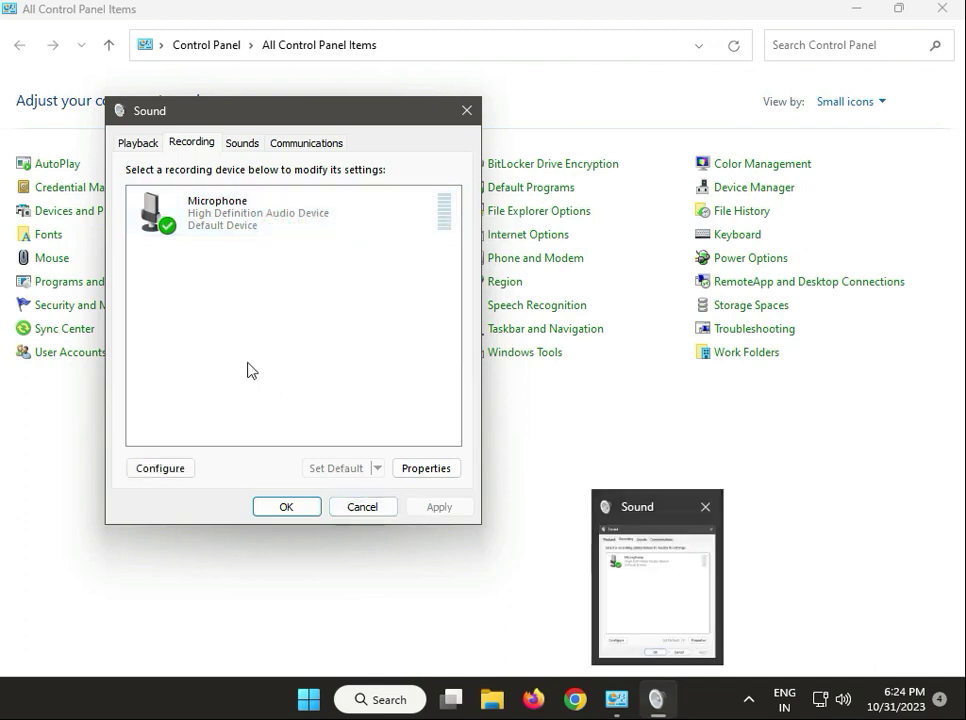
Step: Select the Microphone (High Definition Audio Device) in the Recording list
left_click(229, 224)
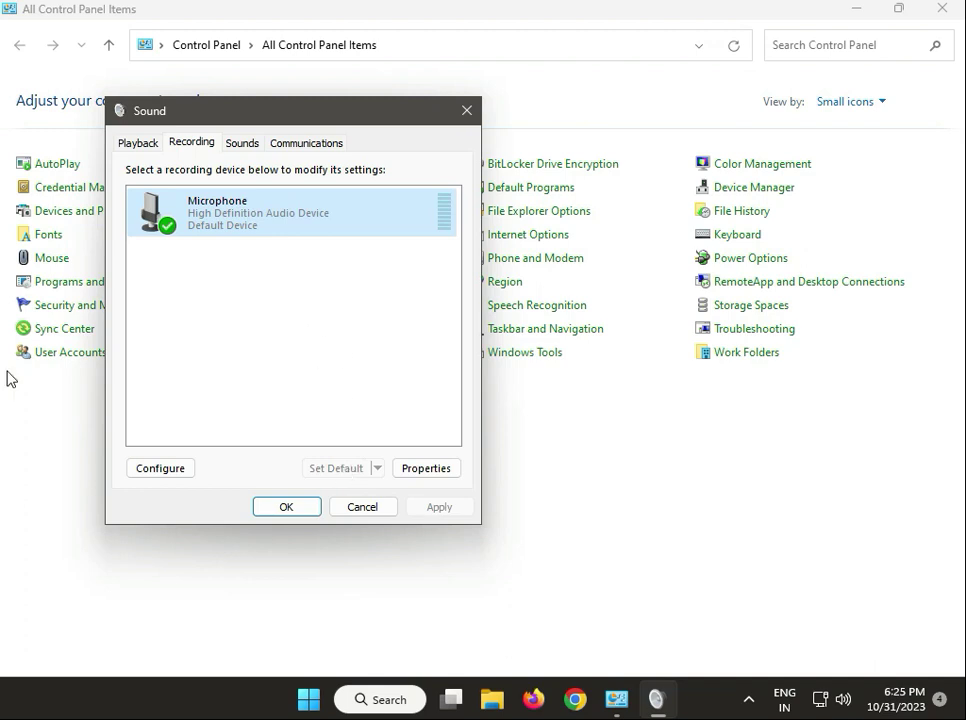
Step: Review the Microphone's Listen, Levels (volume 100) and Advanced properties, then close them with OK
right_click(298, 226)
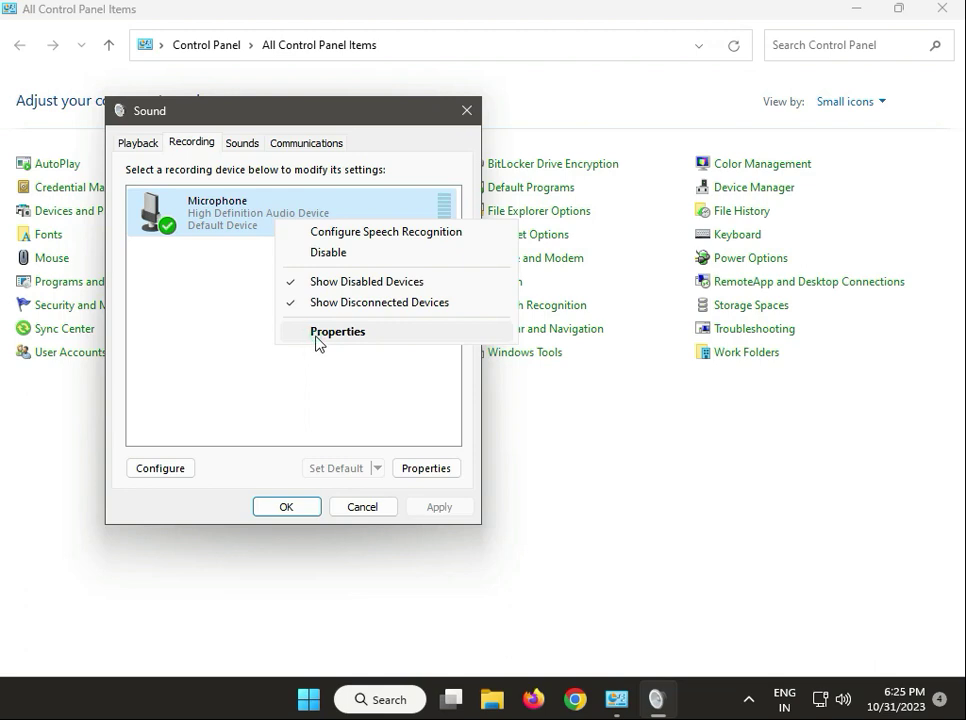
left_click(316, 333)
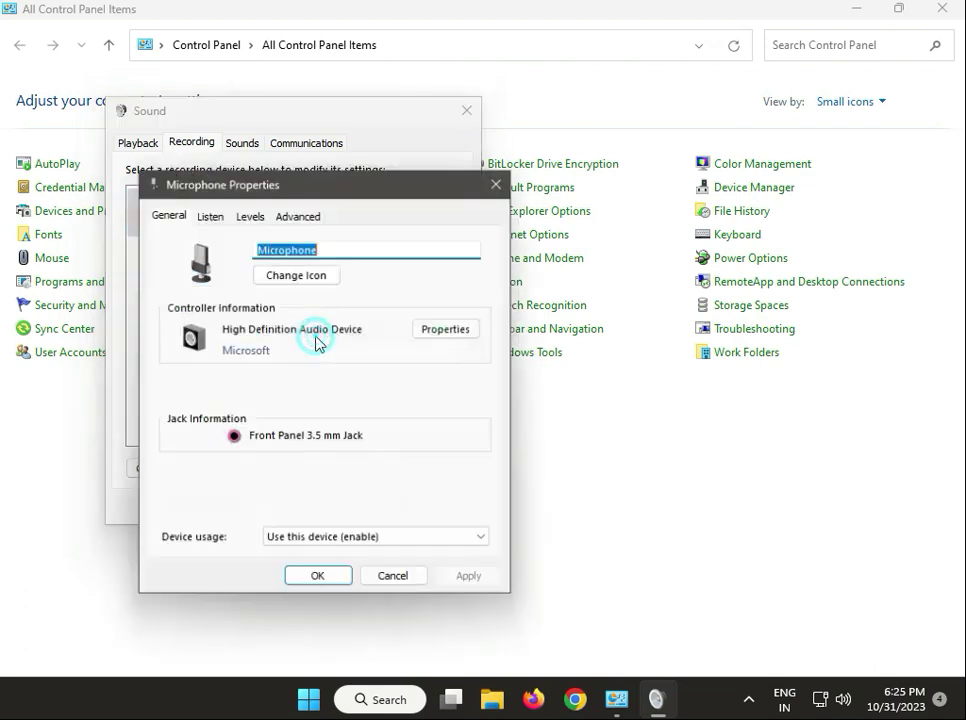
left_click(205, 218)
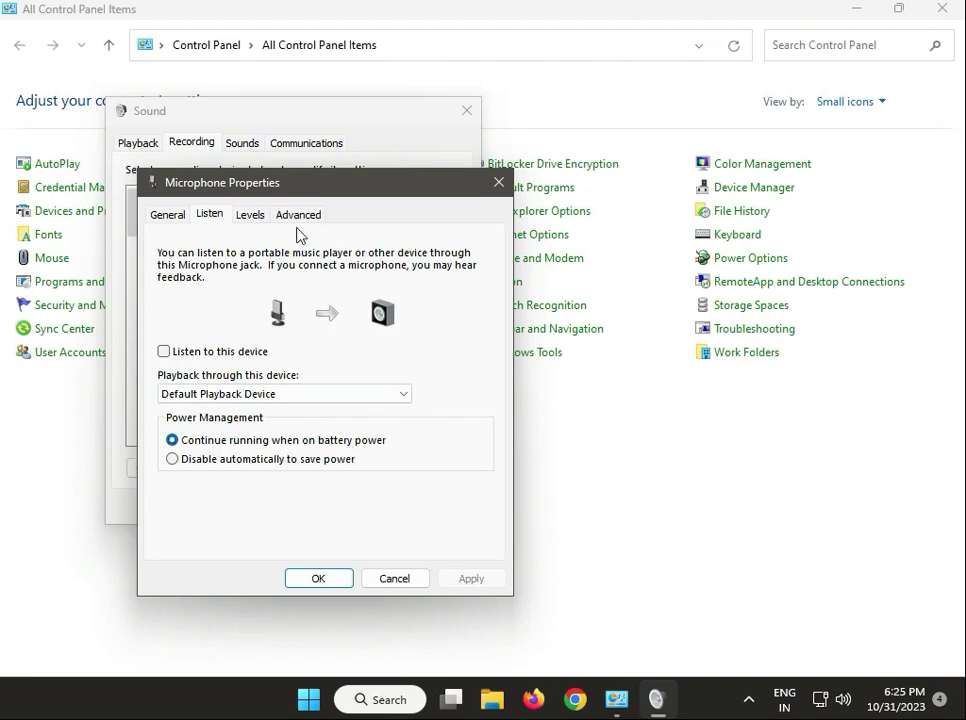
left_click(243, 216)
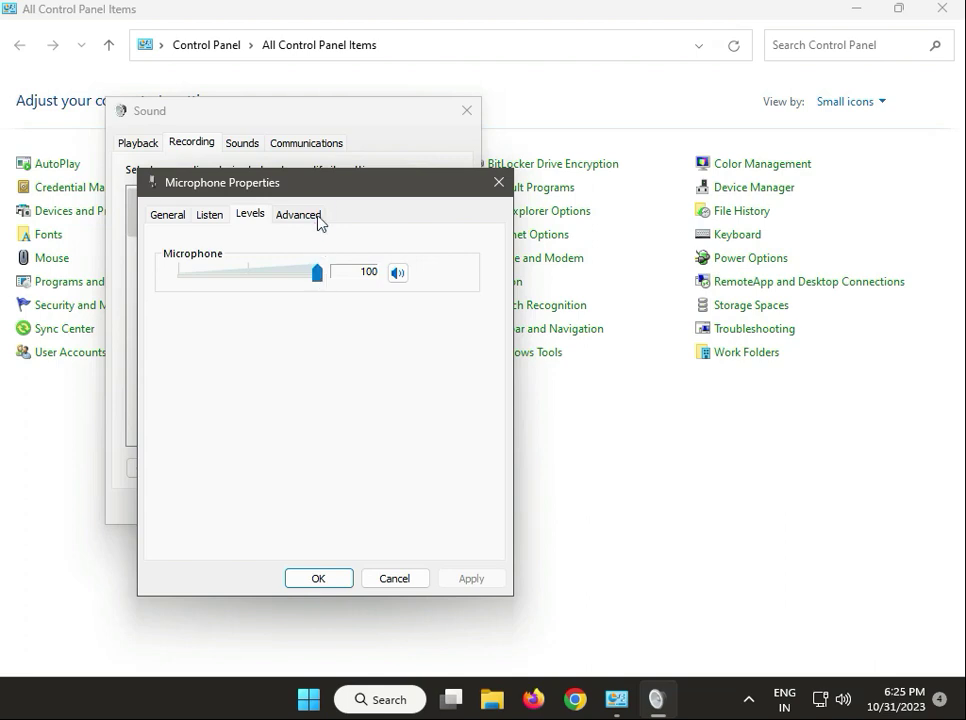
left_click(318, 216)
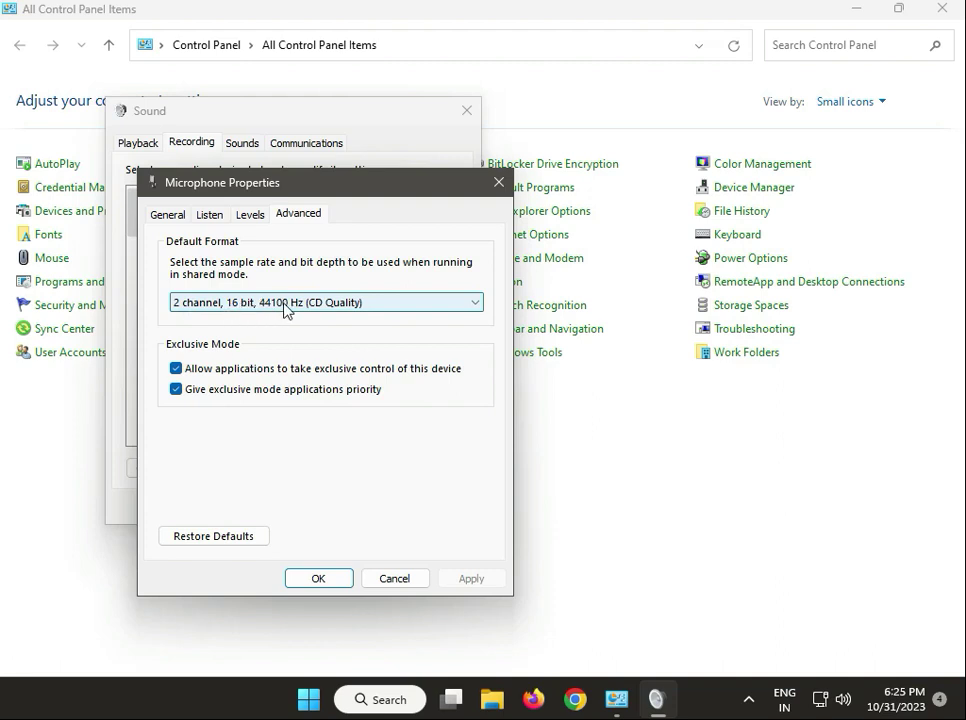
left_click(343, 584)
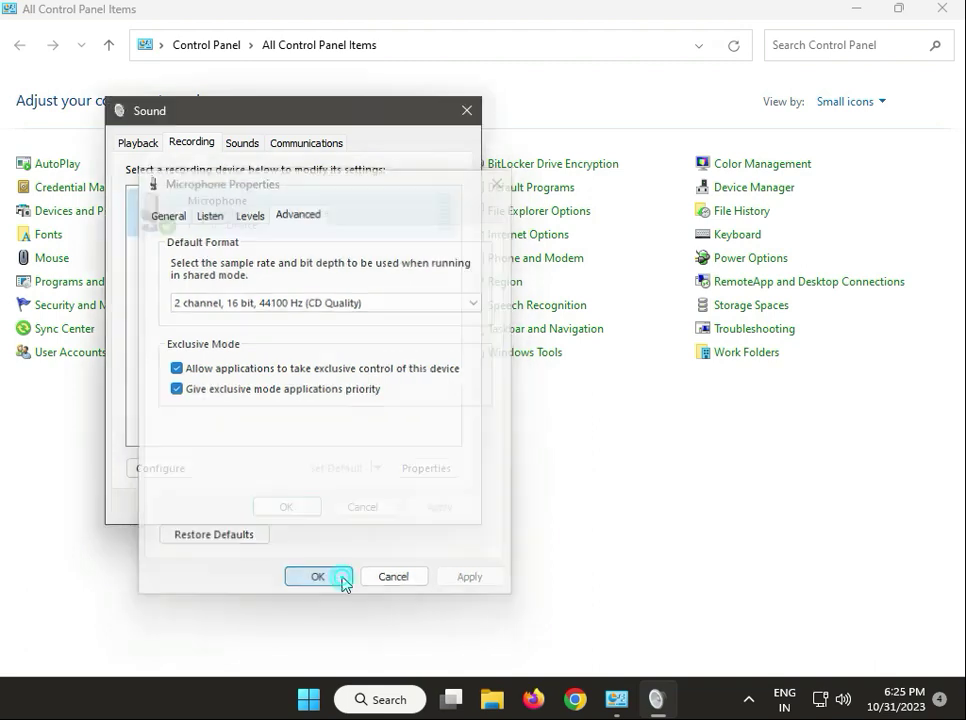
Step: Close the Sound dialog and Control Panel, then launch Google Chrome
left_click(305, 516)
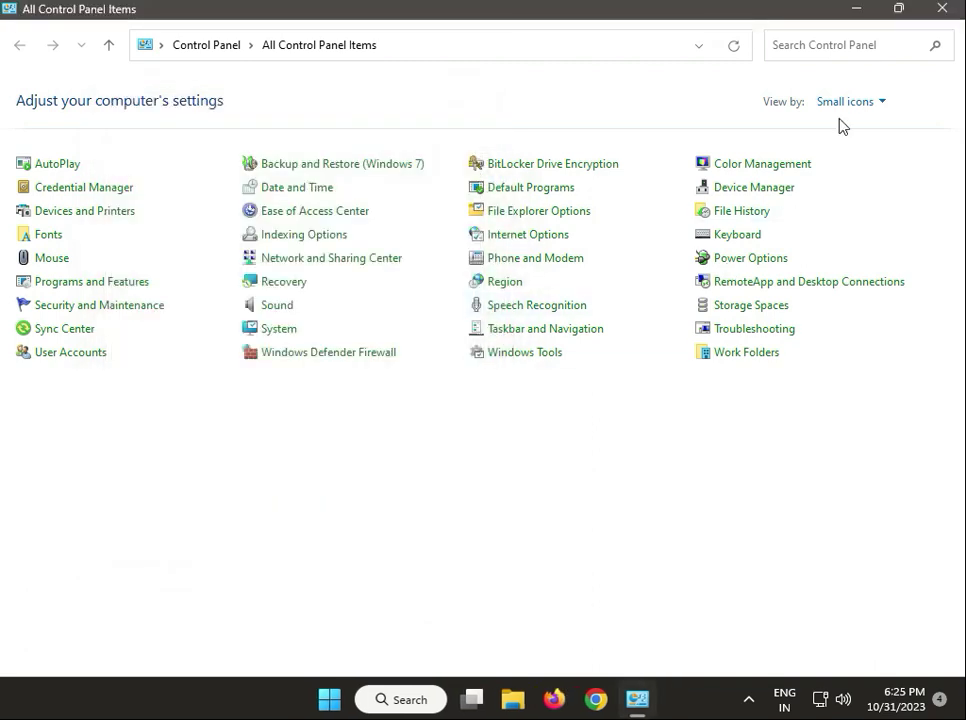
left_click(941, 9)
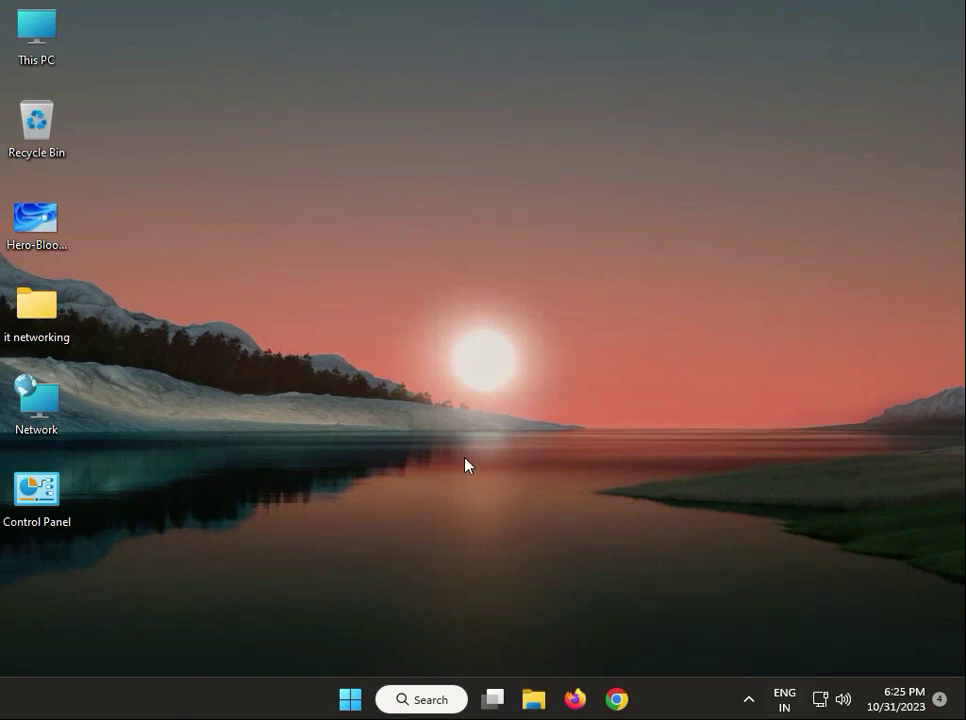
left_click(616, 699)
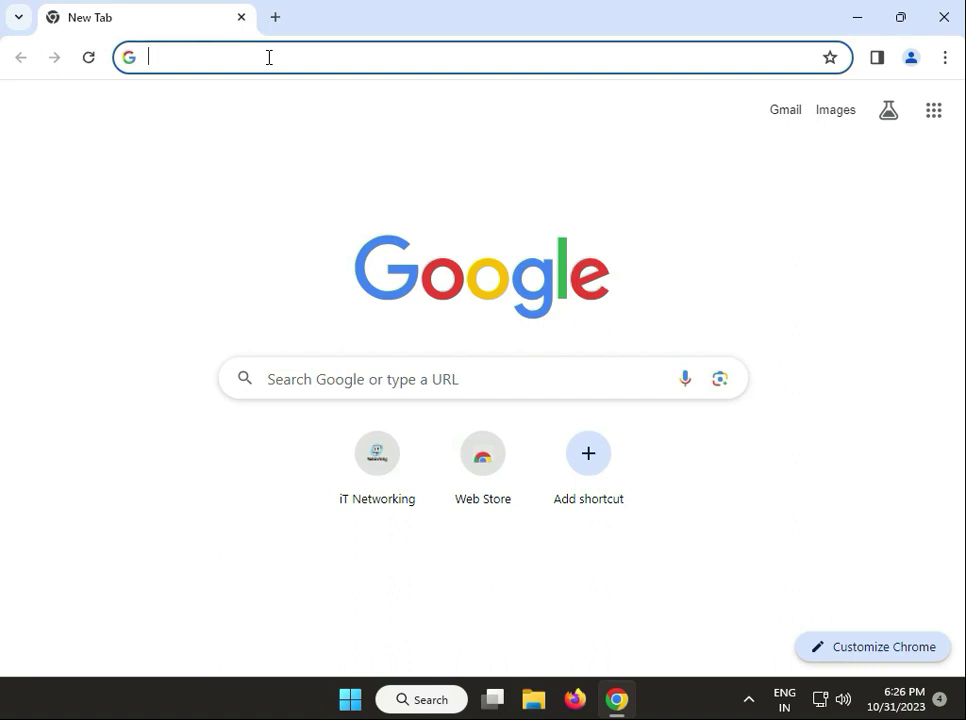
Step: Search Google for 'logitech headphone driver'
type("logi")
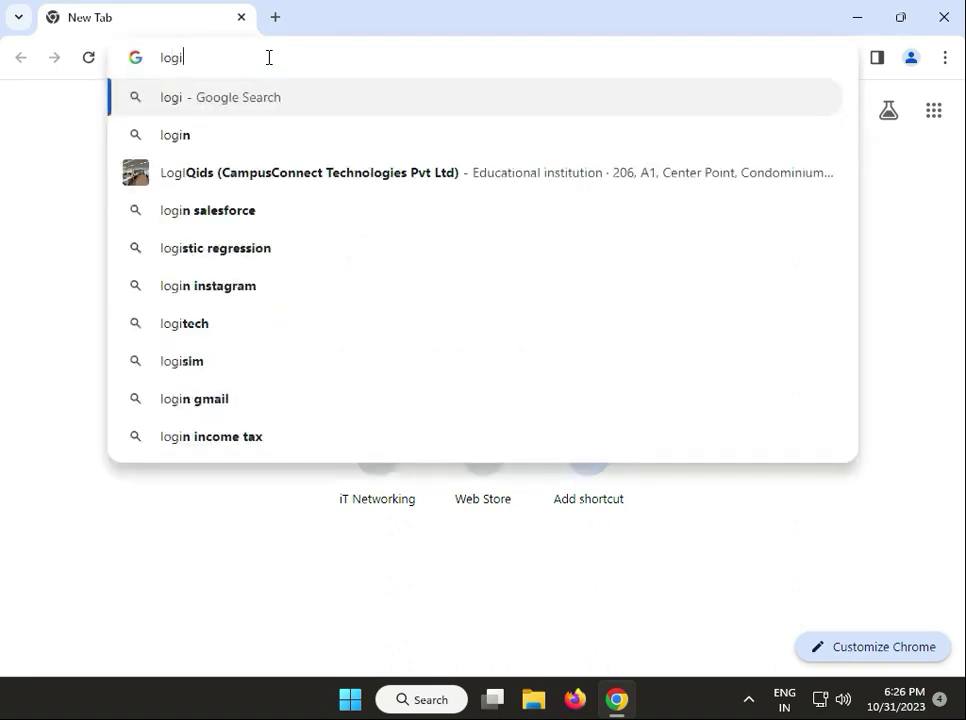
type("tec")
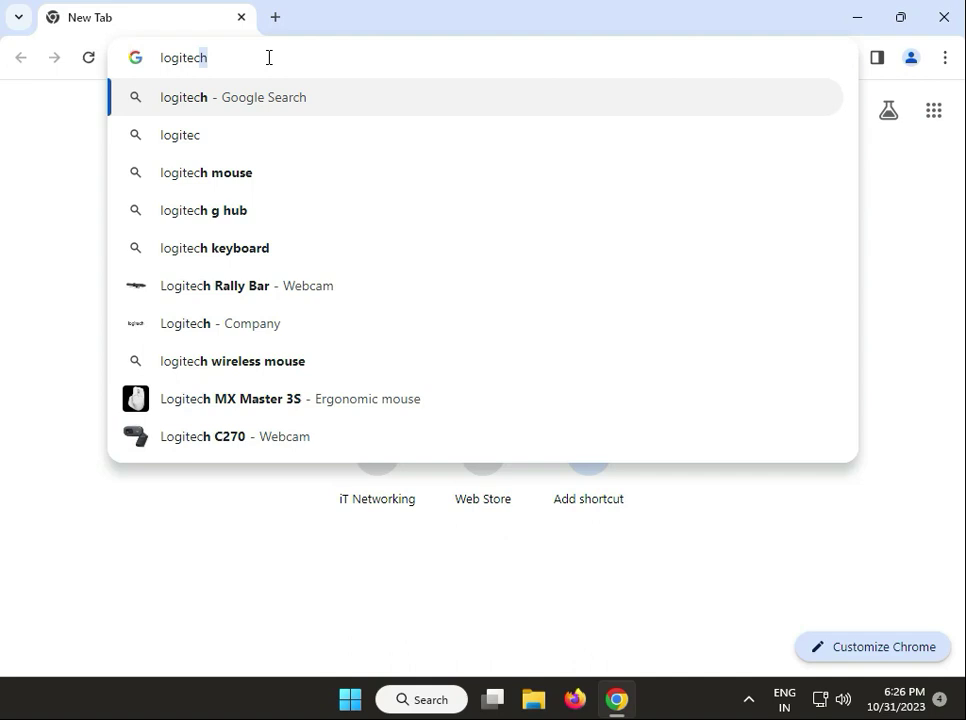
type("h")
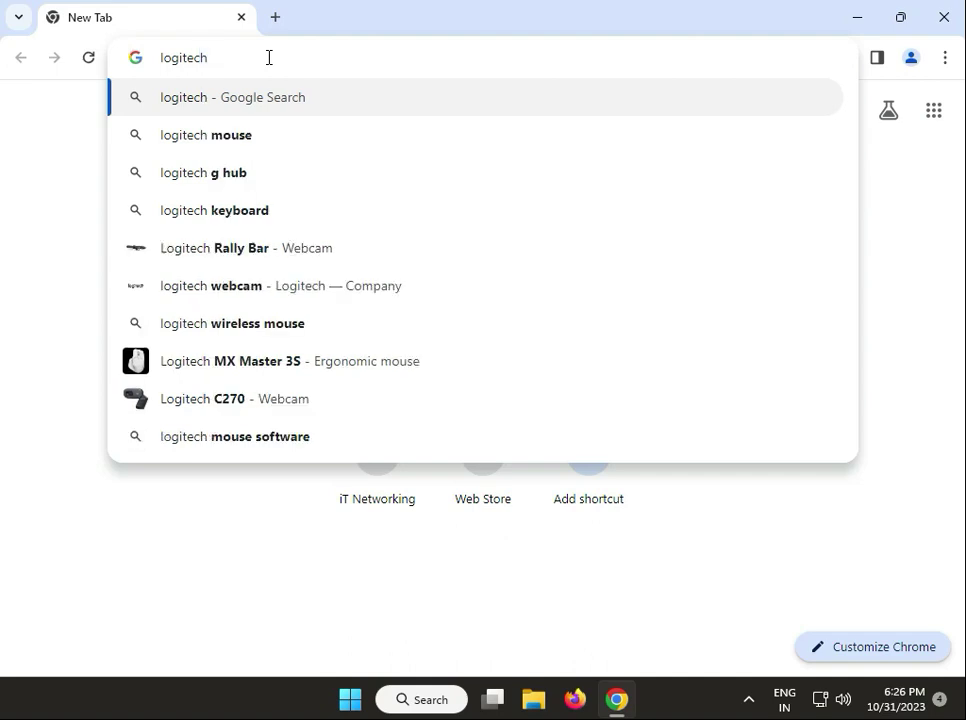
type(" head")
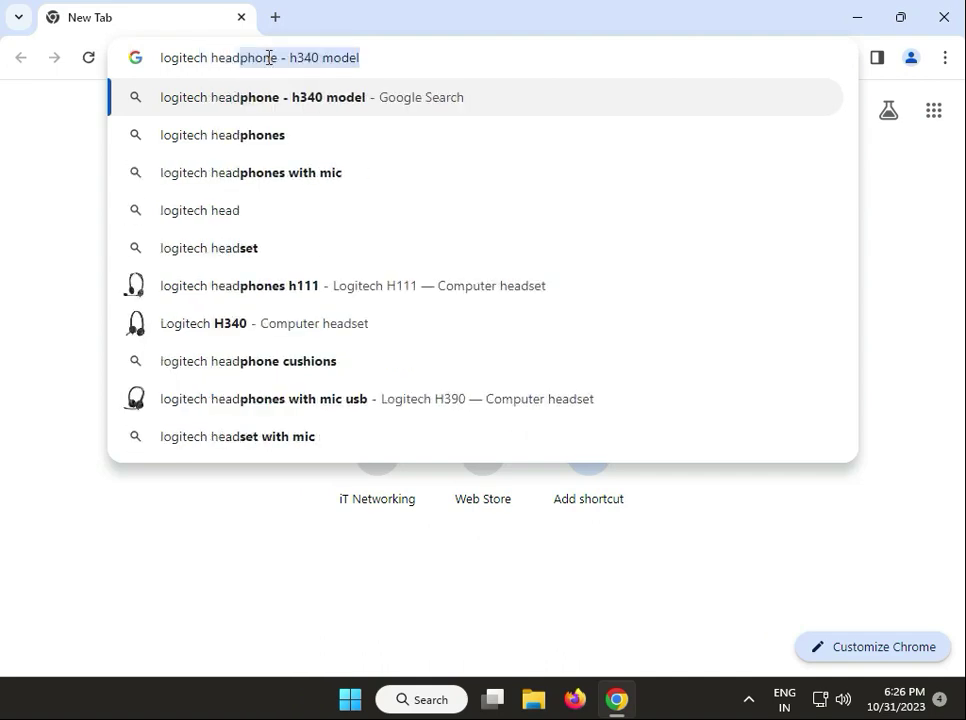
key("Right")
key("BackSpace")
key("BackSpace")
key("BackSpace")
key("BackSpace")
key("BackSpace")
key("BackSpace")
key("BackSpace")
key("BackSpace")
key("BackSpace")
key("BackSpace")
key("BackSpace")
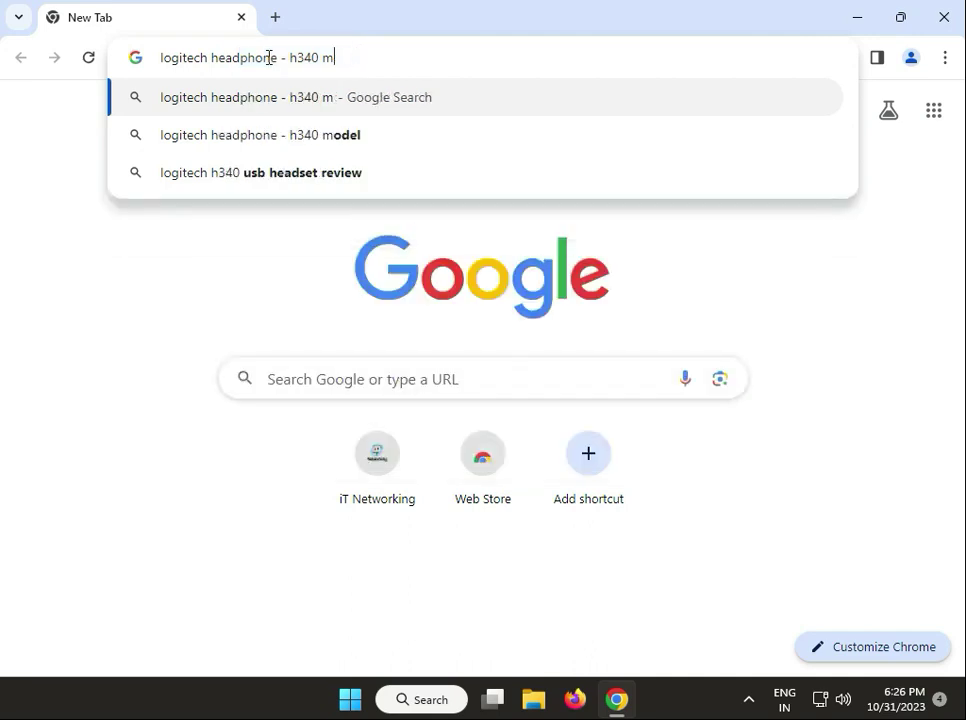
key("BackSpace")
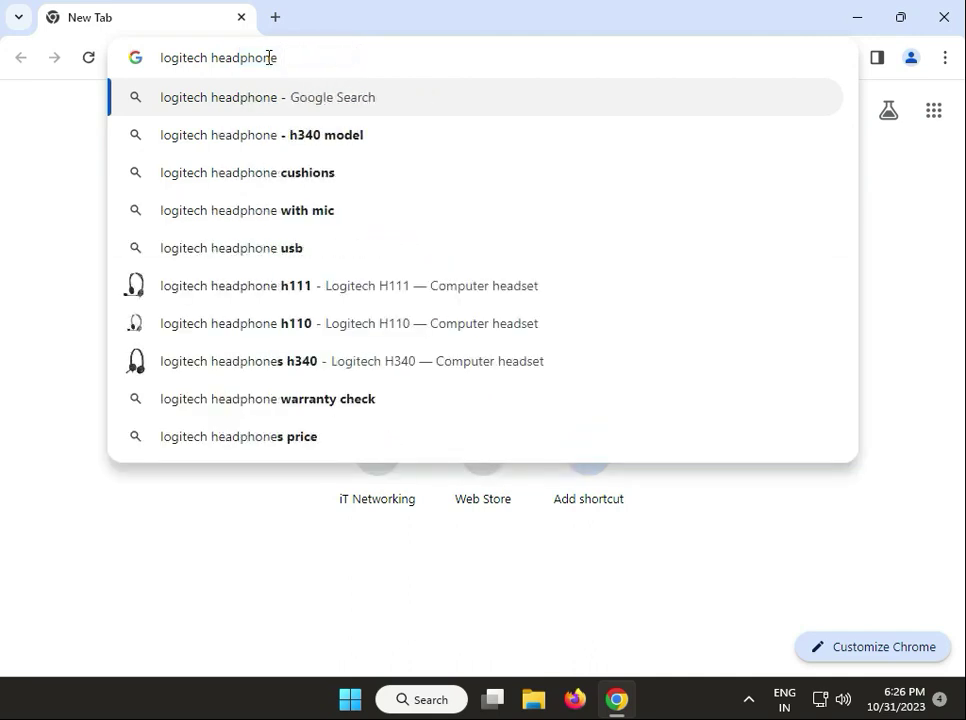
type("dri")
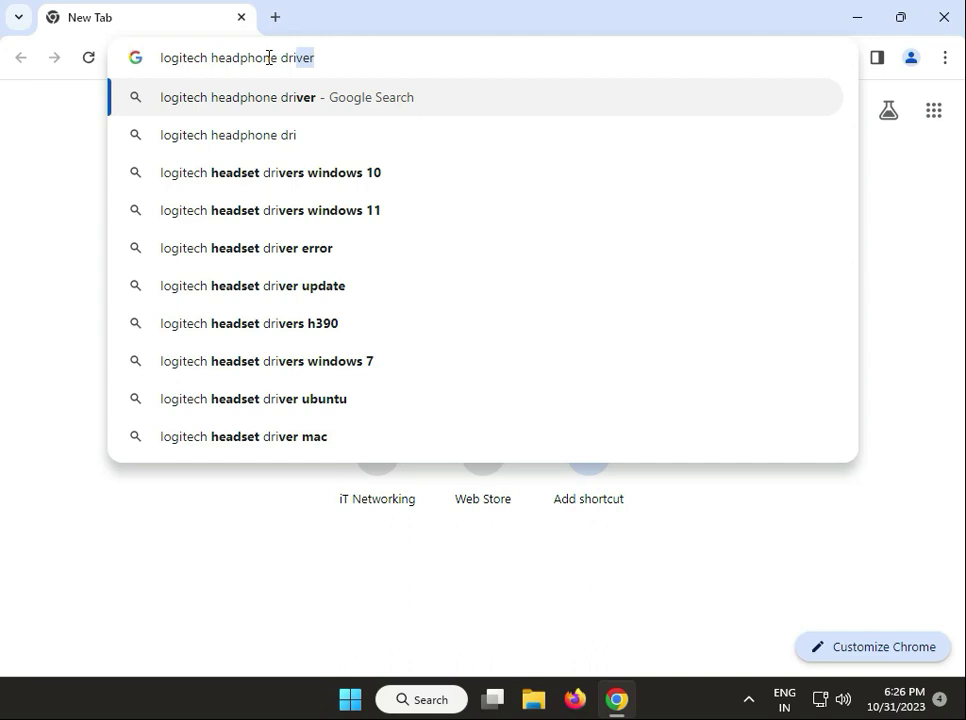
key("Return")
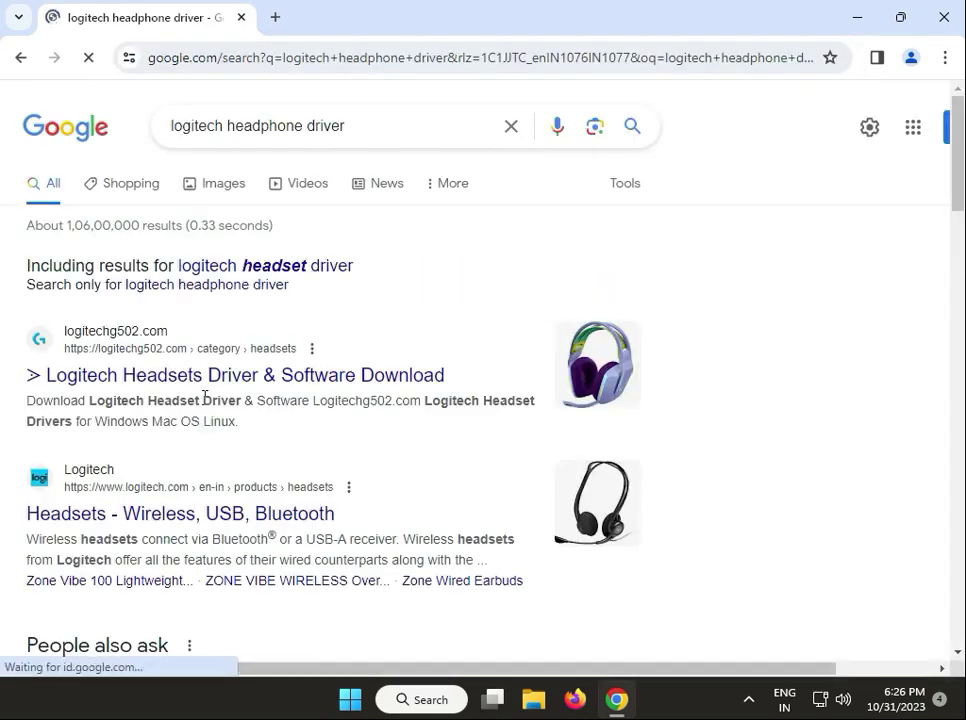
Step: Open Logitech's 'Headsets - Wireless, USB, Bluetooth' page, scroll through it, then close Chrome
left_click(230, 510)
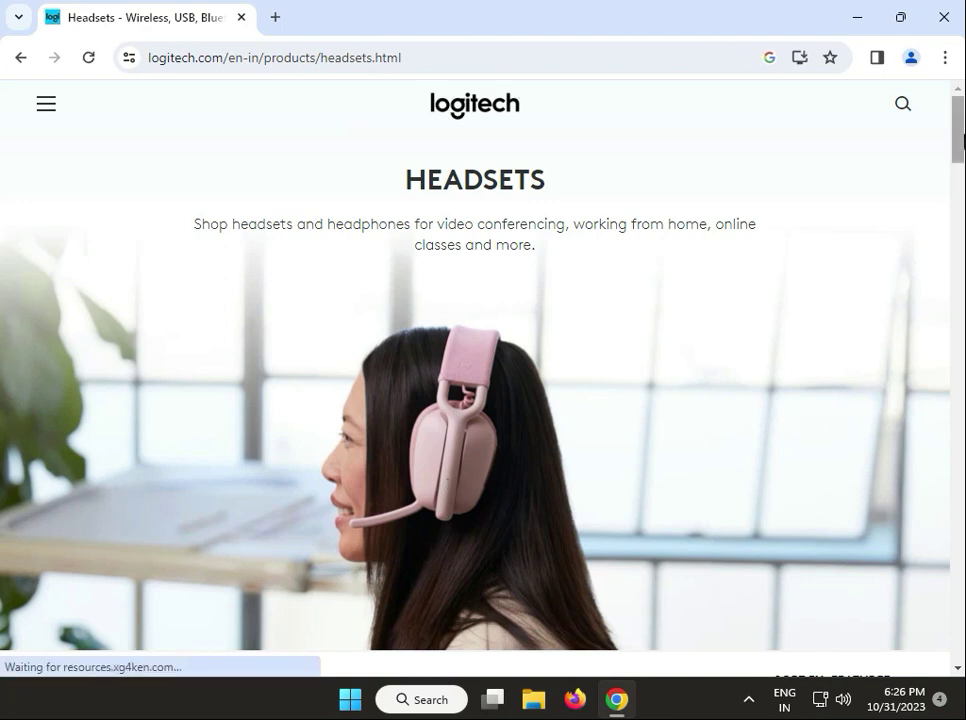
left_click_drag(958, 143, 939, 271)
left_click(940, 18)
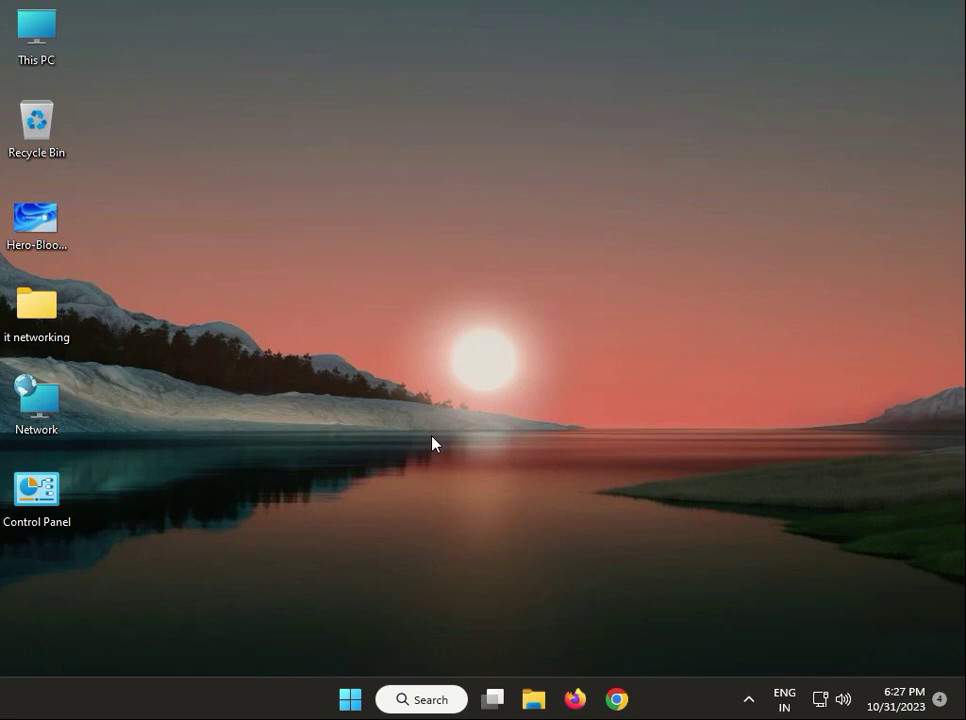
Step: Launch Settings from Start and go to Privacy & security > App permissions > Microphone
left_click(349, 699)
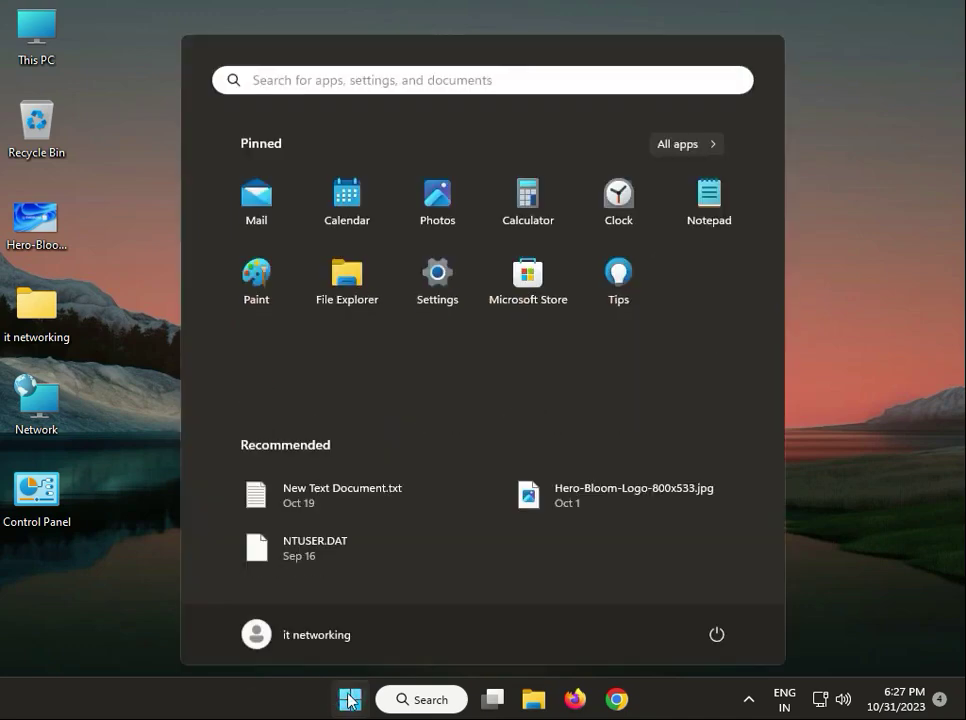
left_click(440, 292)
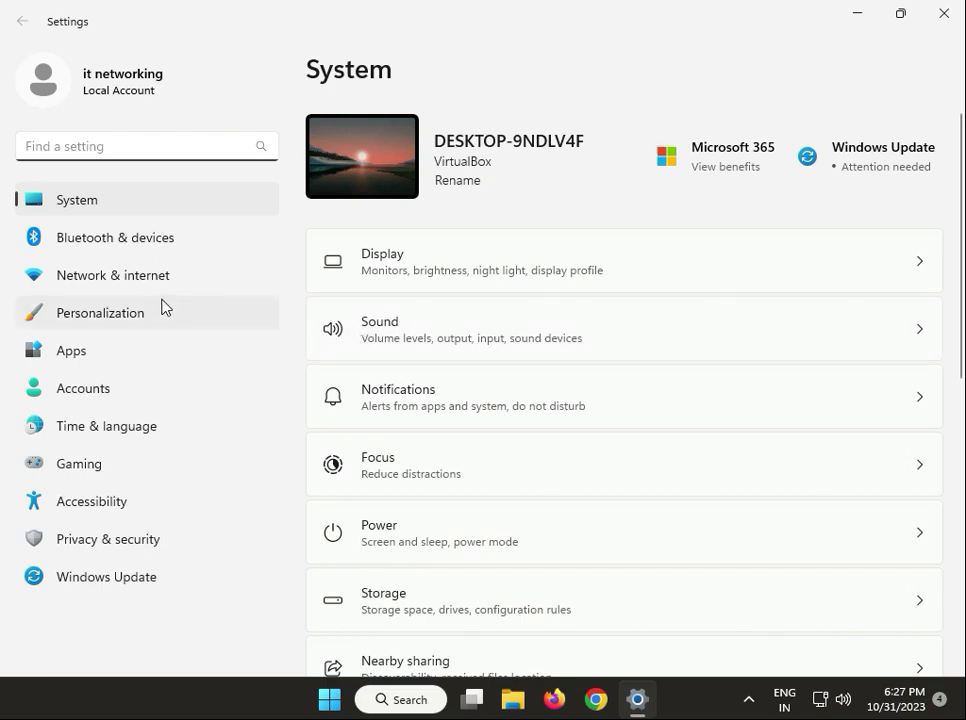
left_click(149, 540)
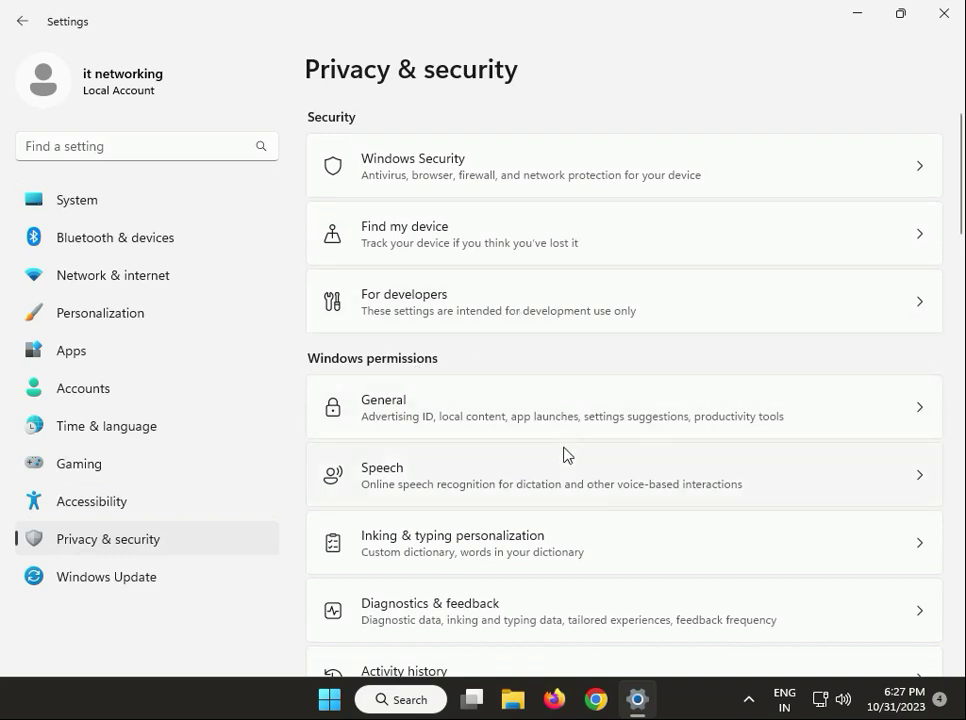
scroll(955, 252, "down", 3)
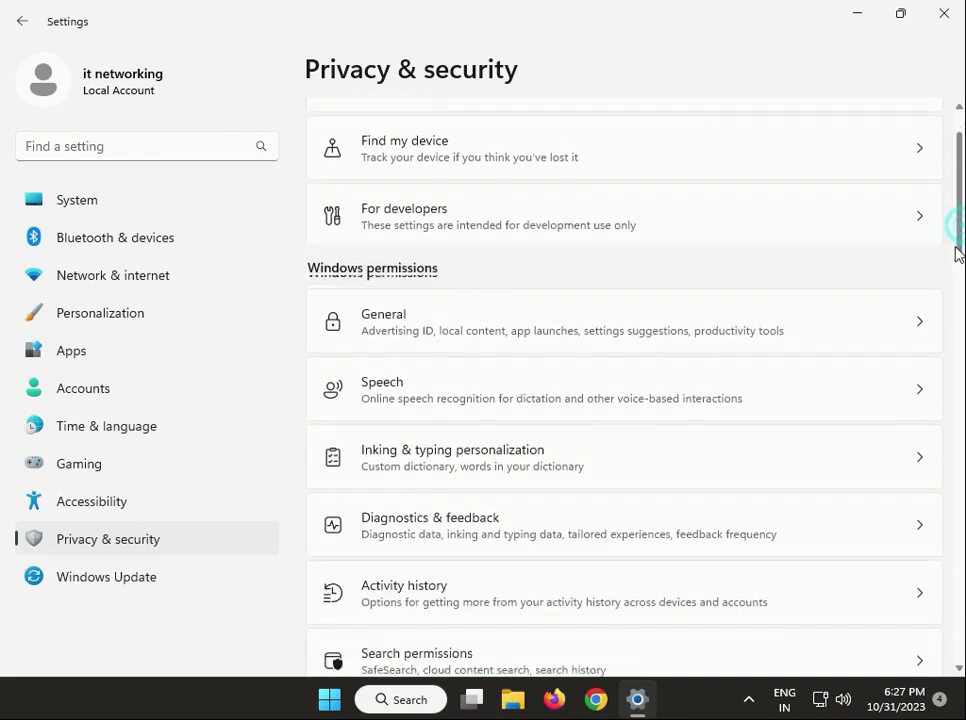
scroll(950, 291, "down", 4)
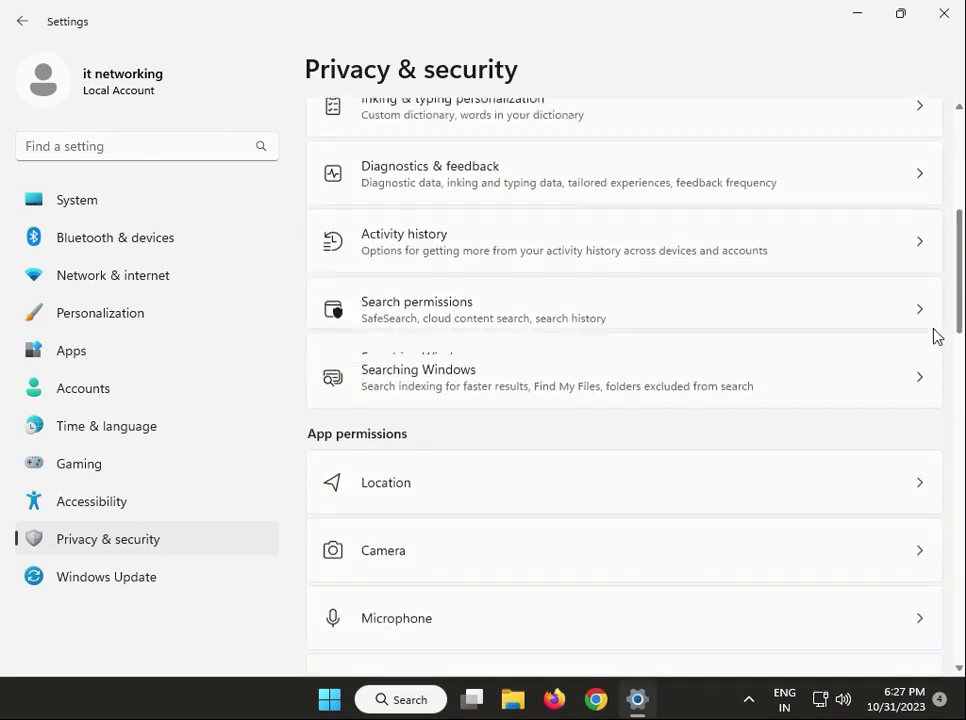
left_click(683, 416)
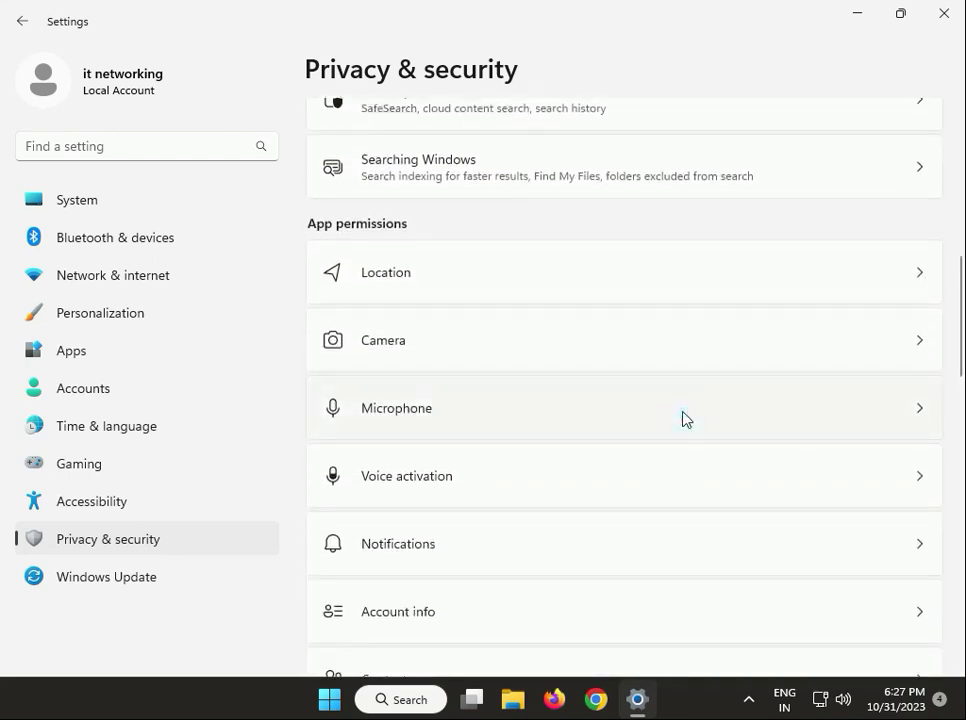
Step: Turn microphone access off and back on, and allow Desktop App Web Viewer to use it
left_click(910, 204)
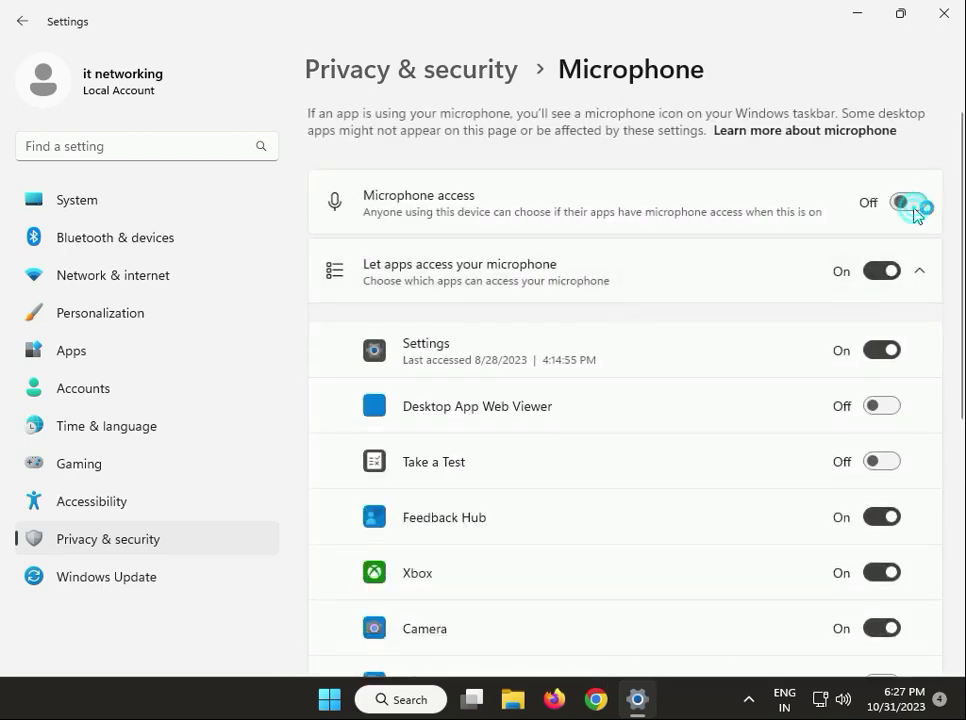
left_click(911, 205)
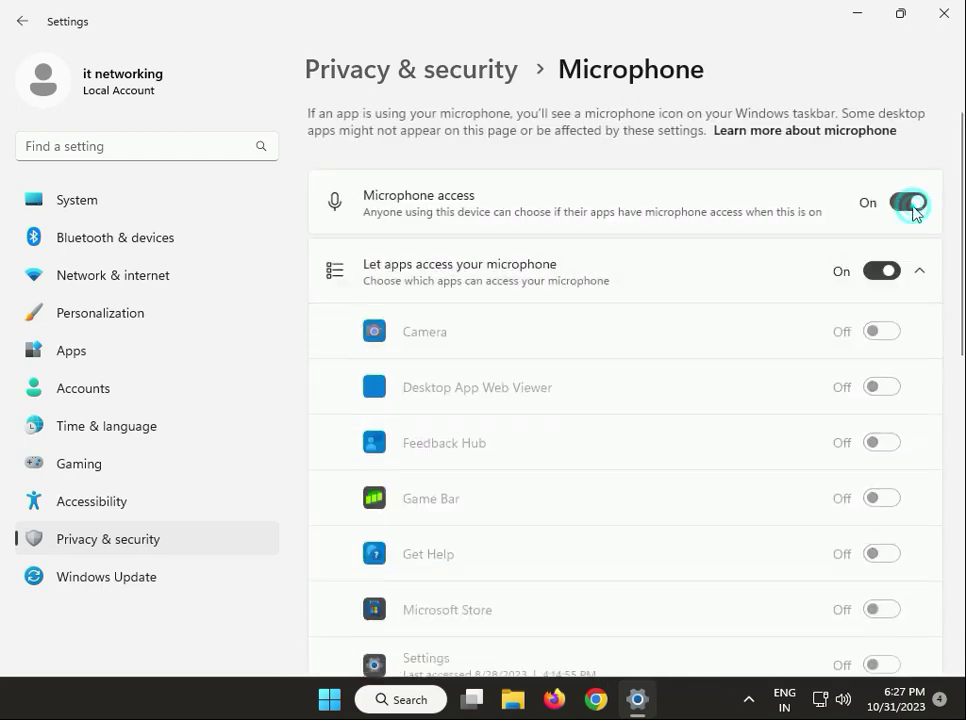
left_click(886, 398)
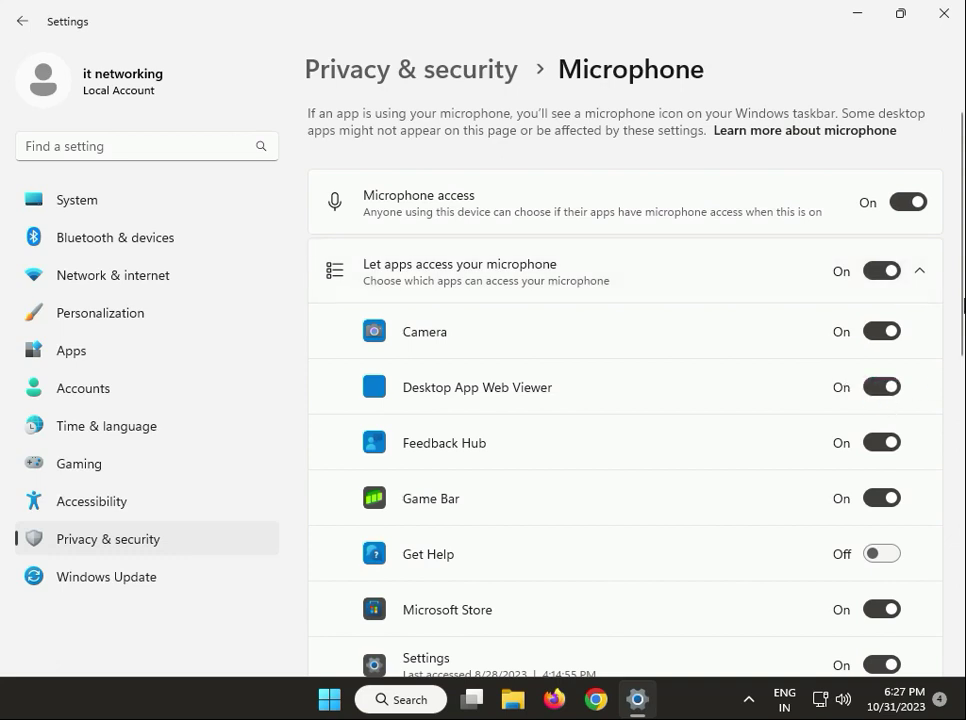
left_click_drag(960, 293, 949, 435)
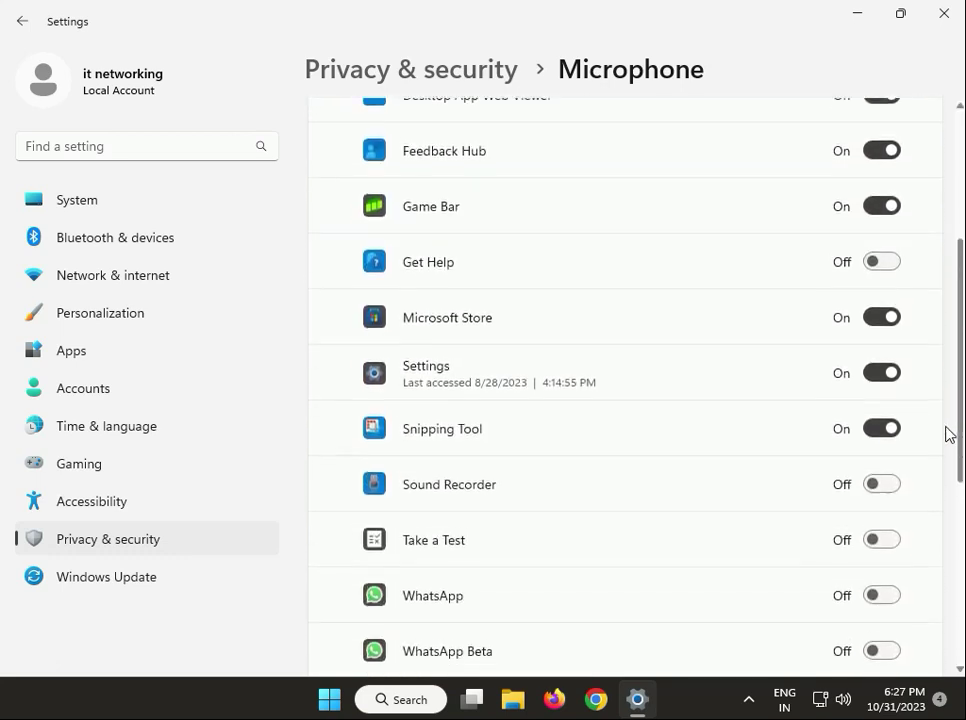
Step: Allow Sound Recorder, WhatsApp, Take a Test and WhatsApp Beta microphone access, then close Settings
left_click(876, 484)
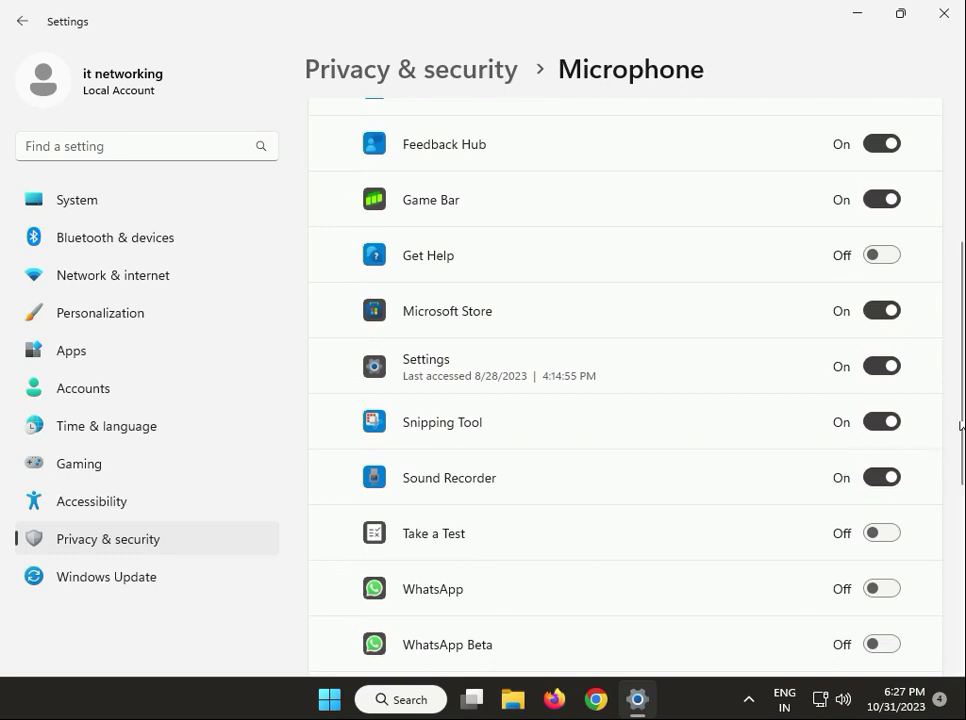
left_click_drag(959, 404, 955, 472)
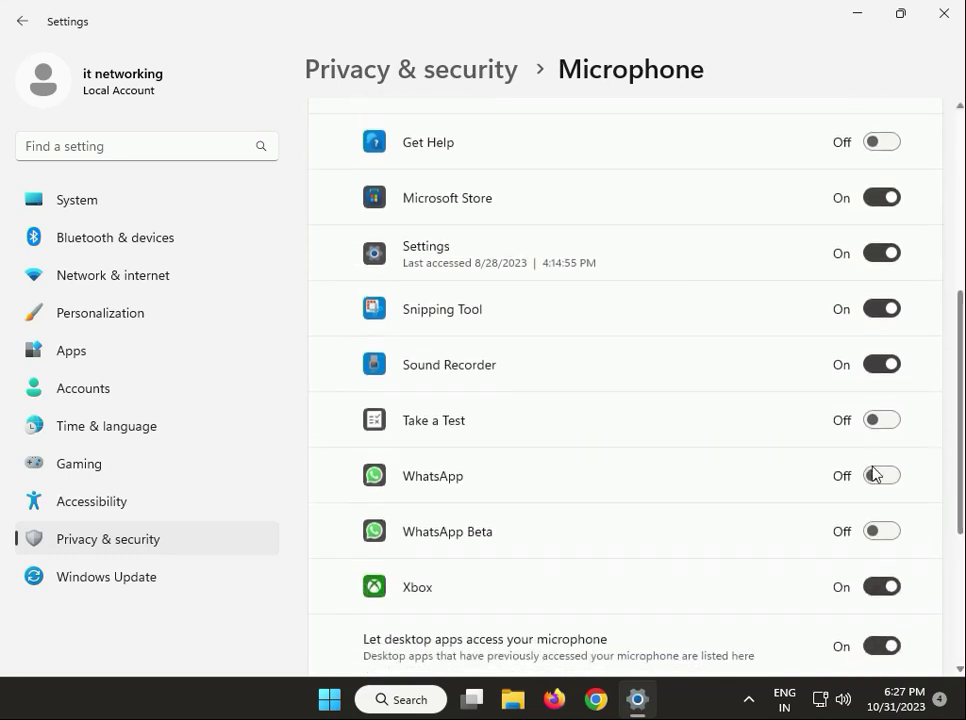
left_click(876, 474)
left_click(877, 422)
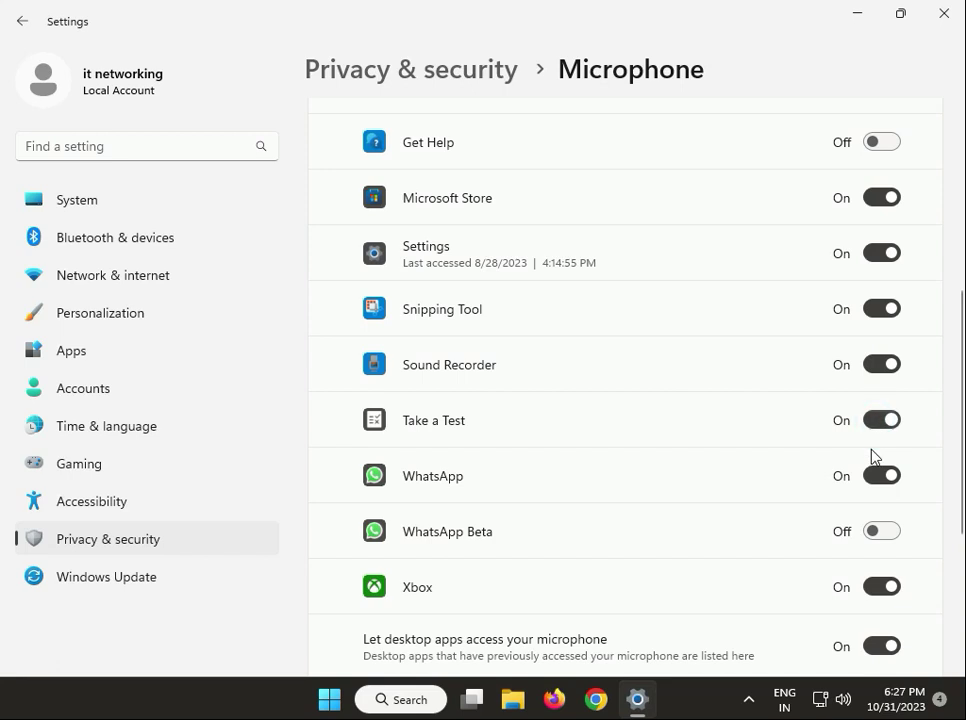
left_click(882, 533)
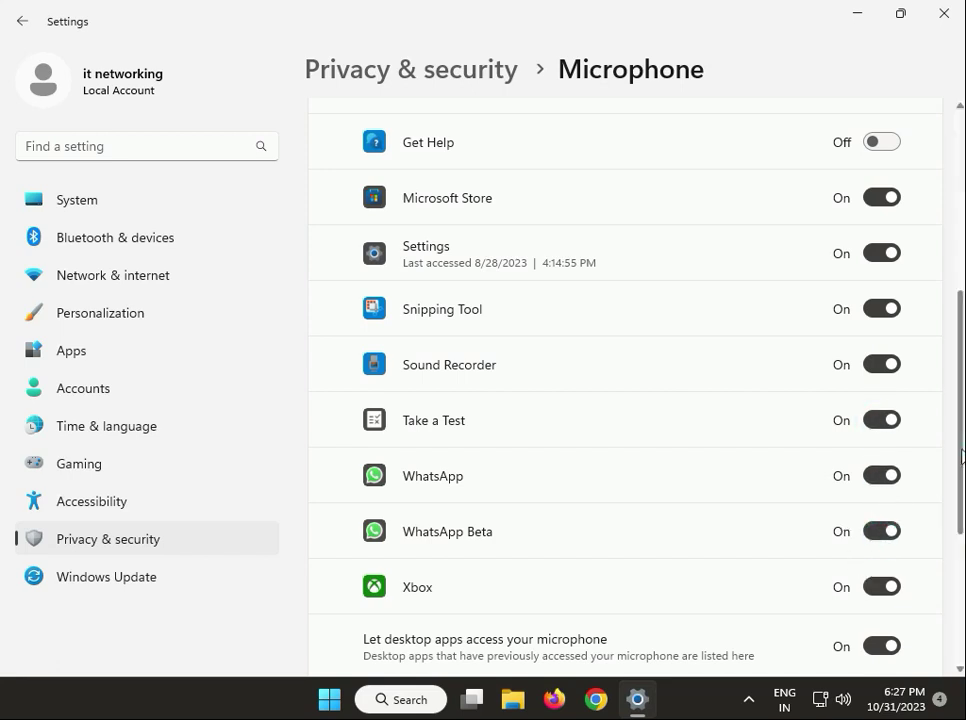
left_click_drag(960, 462, 961, 519)
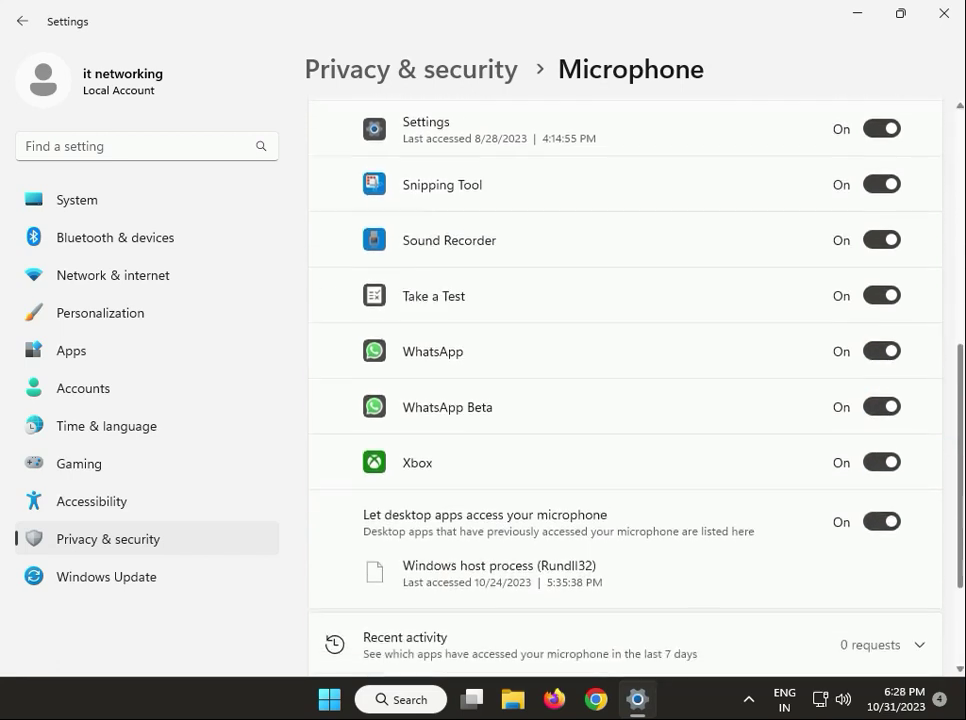
left_click(942, 18)
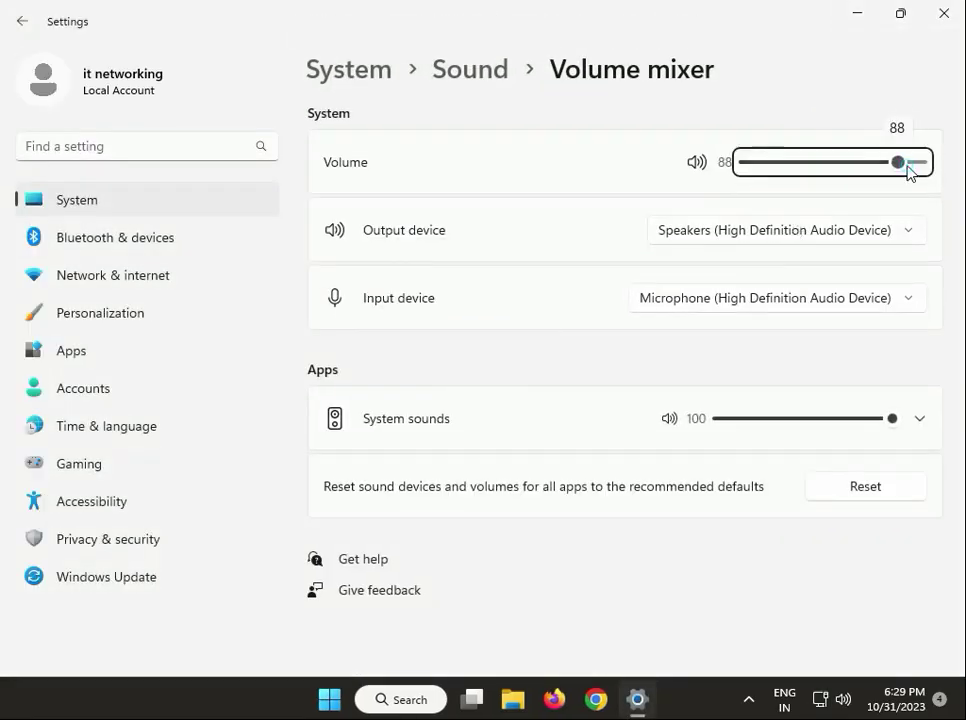
Step: Raise the Volume mixer system volume from 88 to 100, check the output devices, and close Settings
left_click_drag(908, 172, 938, 175)
left_click(905, 236)
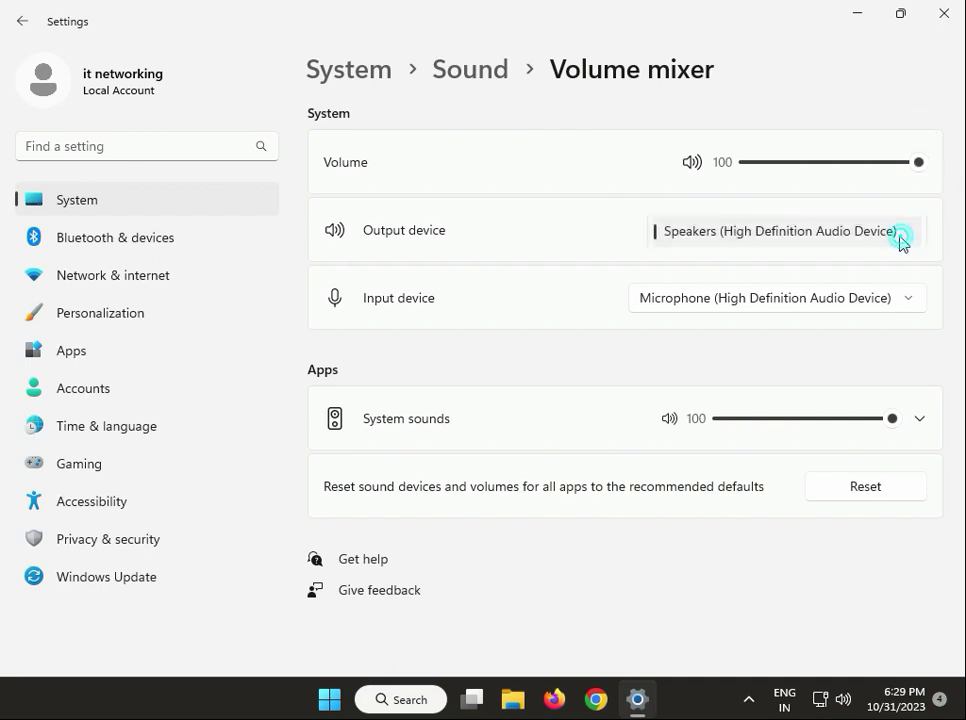
left_click(841, 299)
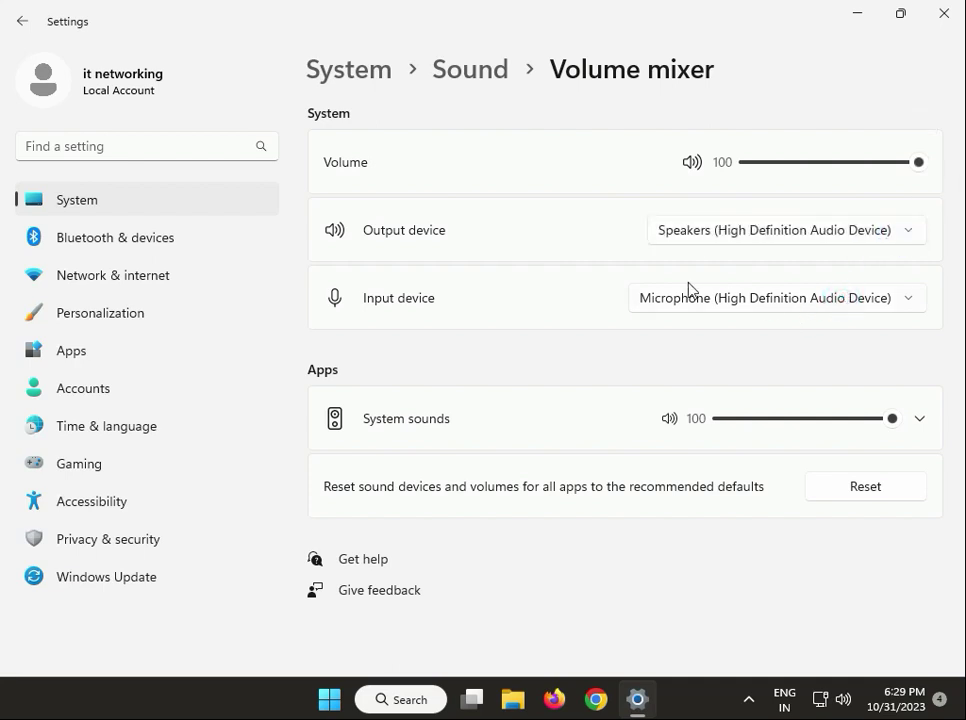
left_click(940, 18)
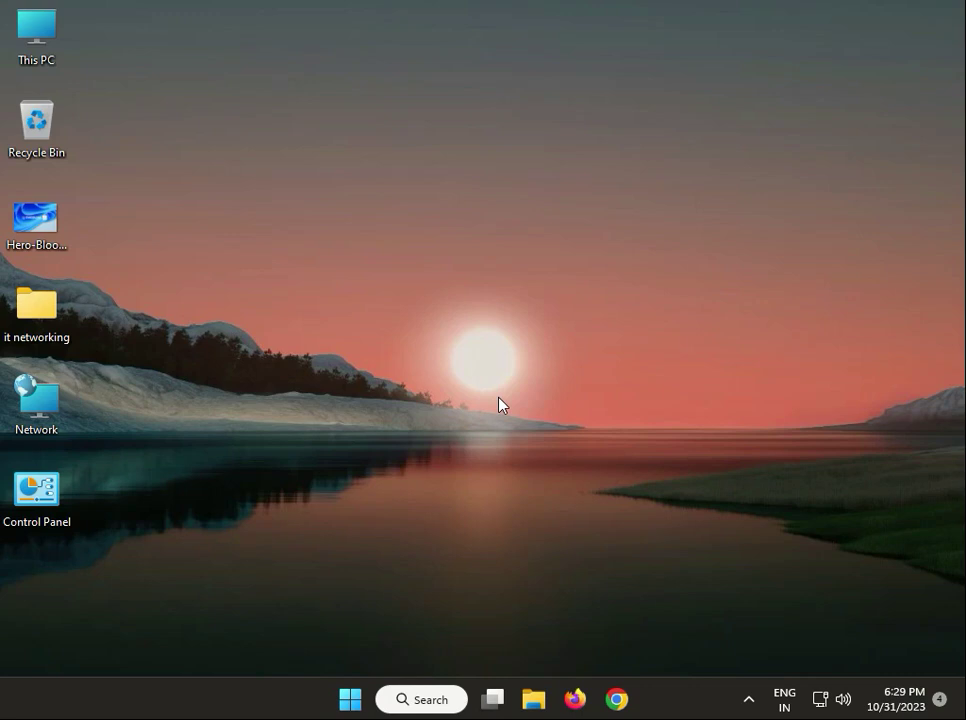
Step: Launch the Services console by running services.msc from the Run box
left_click(307, 578)
key("super+r")
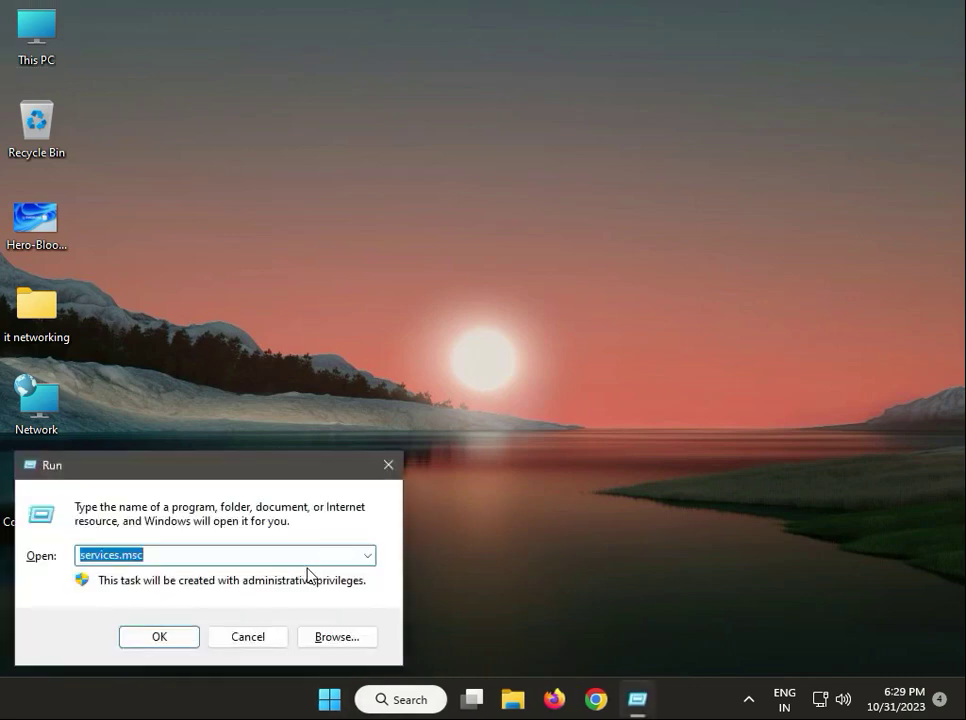
left_click(145, 555)
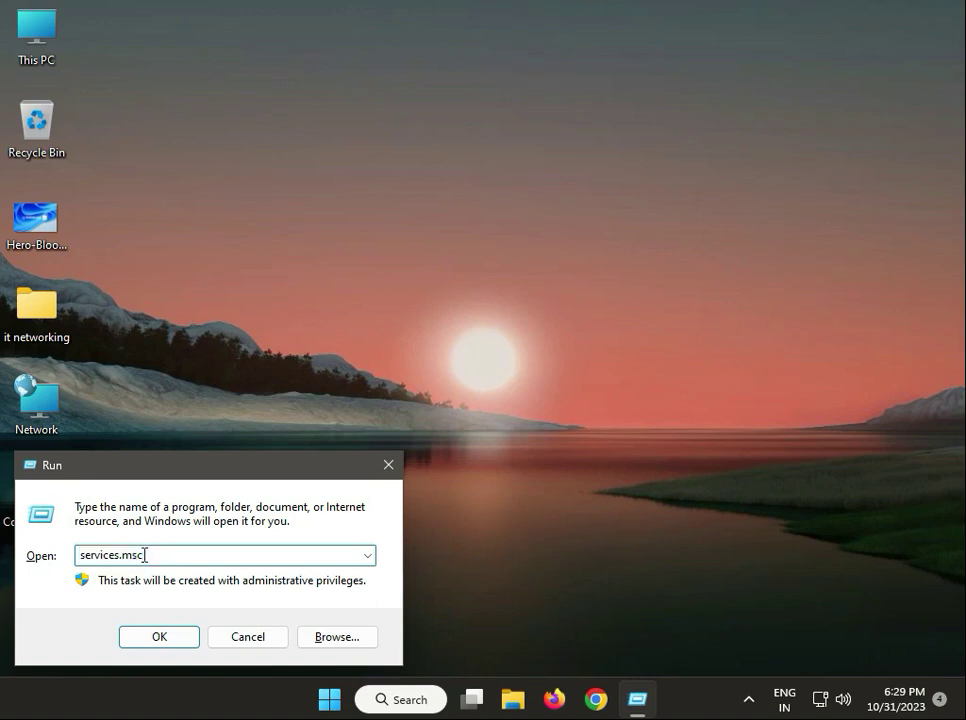
left_click(153, 633)
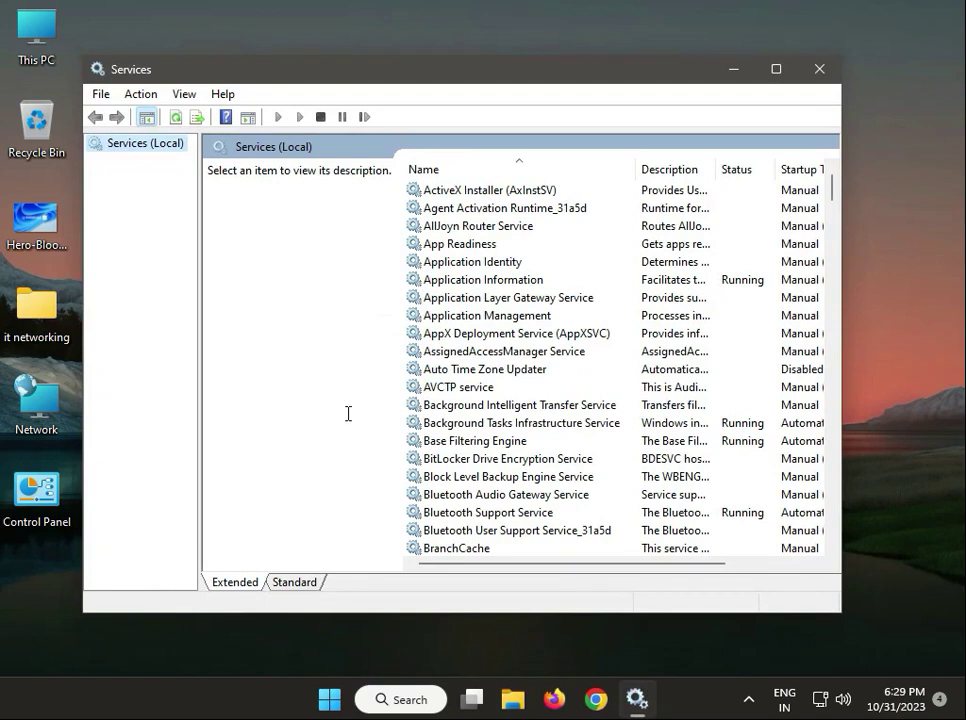
Step: Restart the Windows Audio service and close the Services window
left_click(431, 371)
key("w")
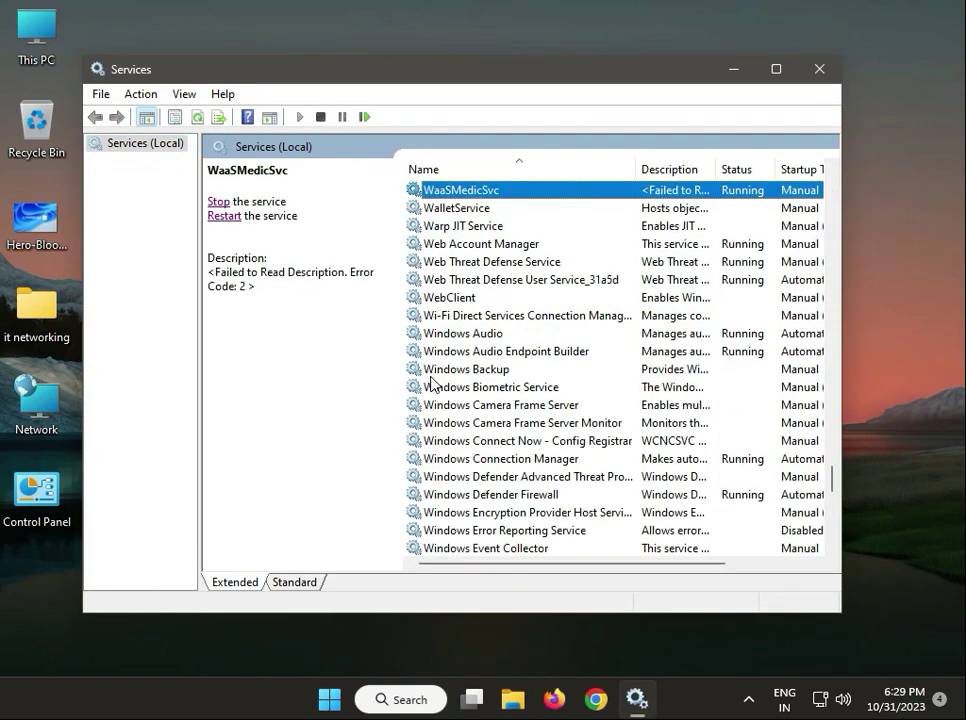
left_click(487, 334)
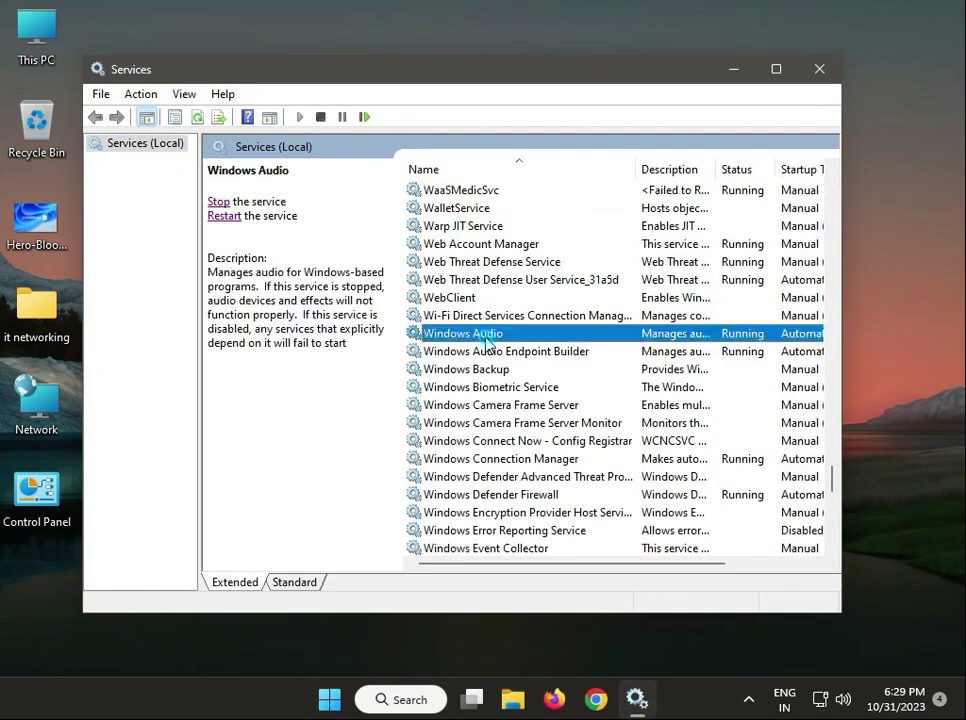
left_click(222, 216)
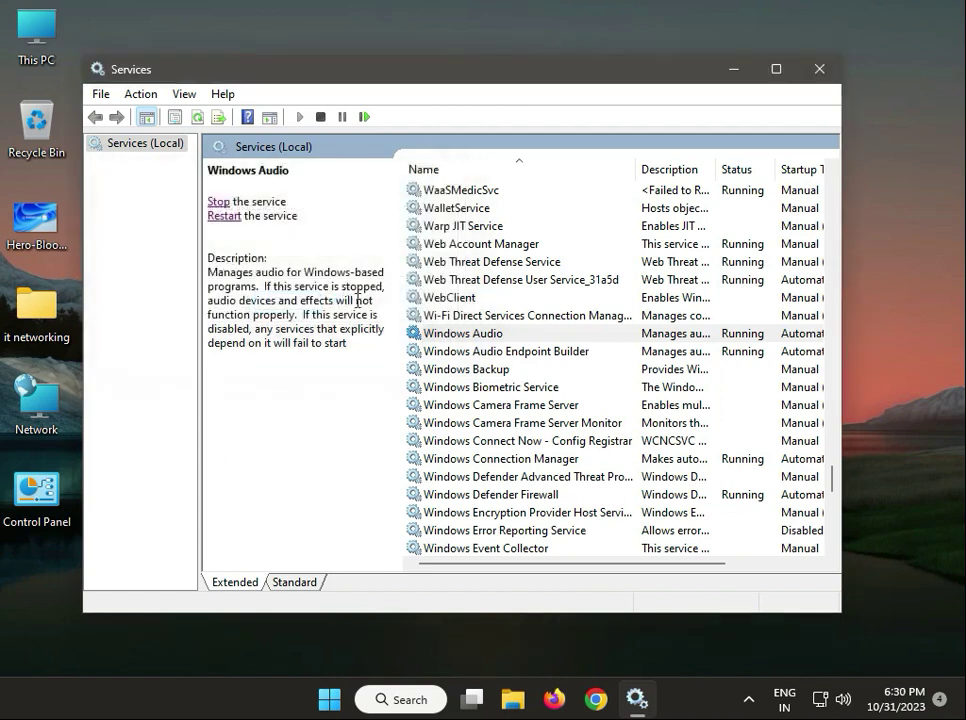
left_click(820, 70)
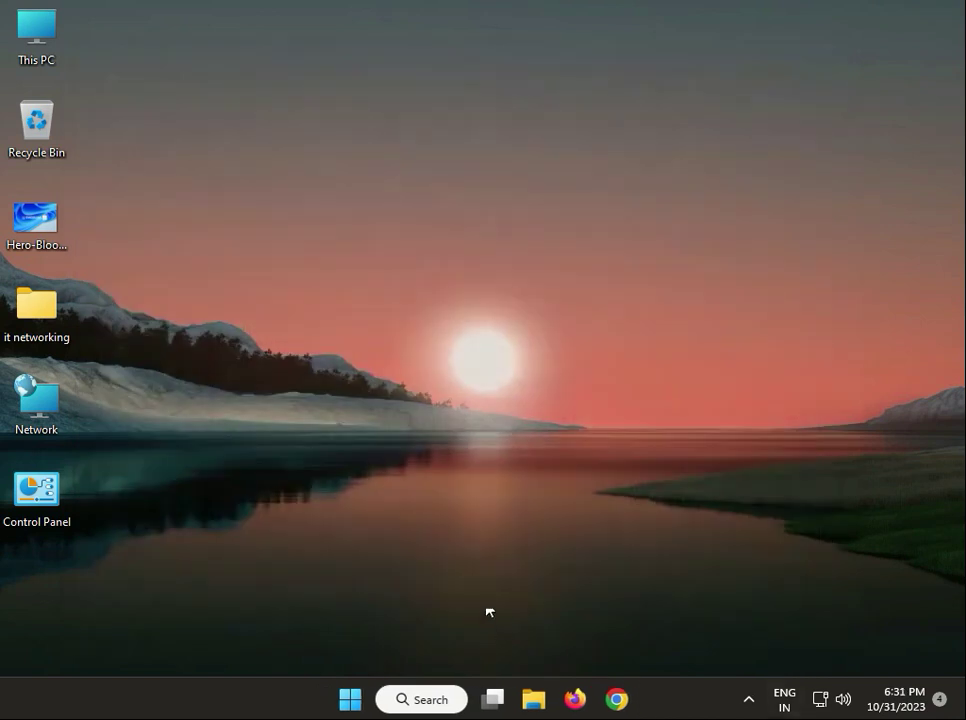
Step: Open Device Manager and expand Sound, video and game controllers
right_click(341, 703)
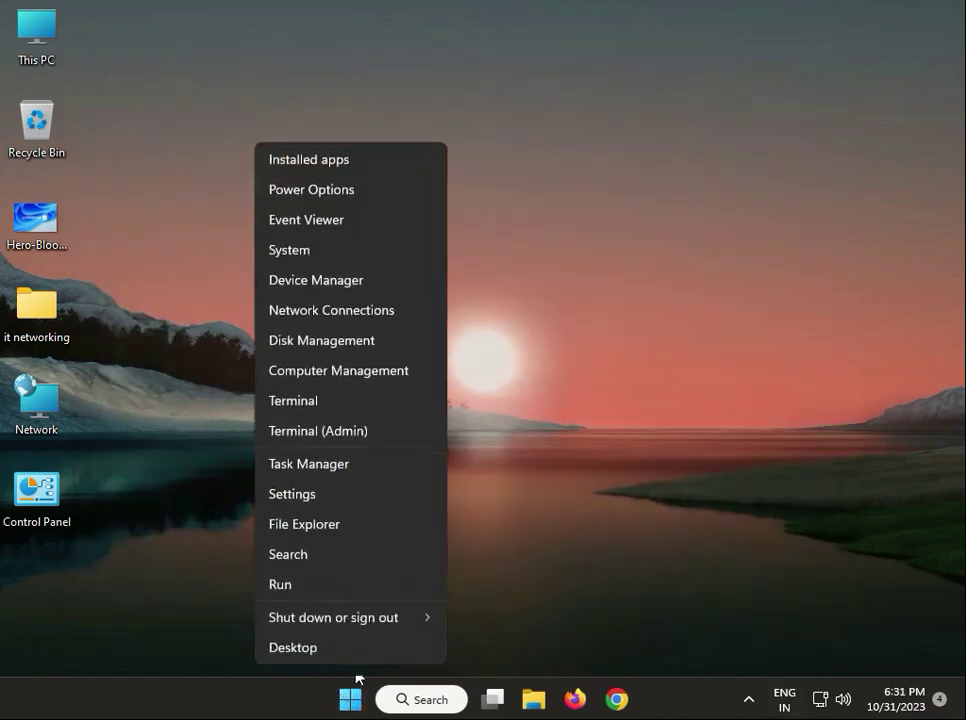
left_click(354, 287)
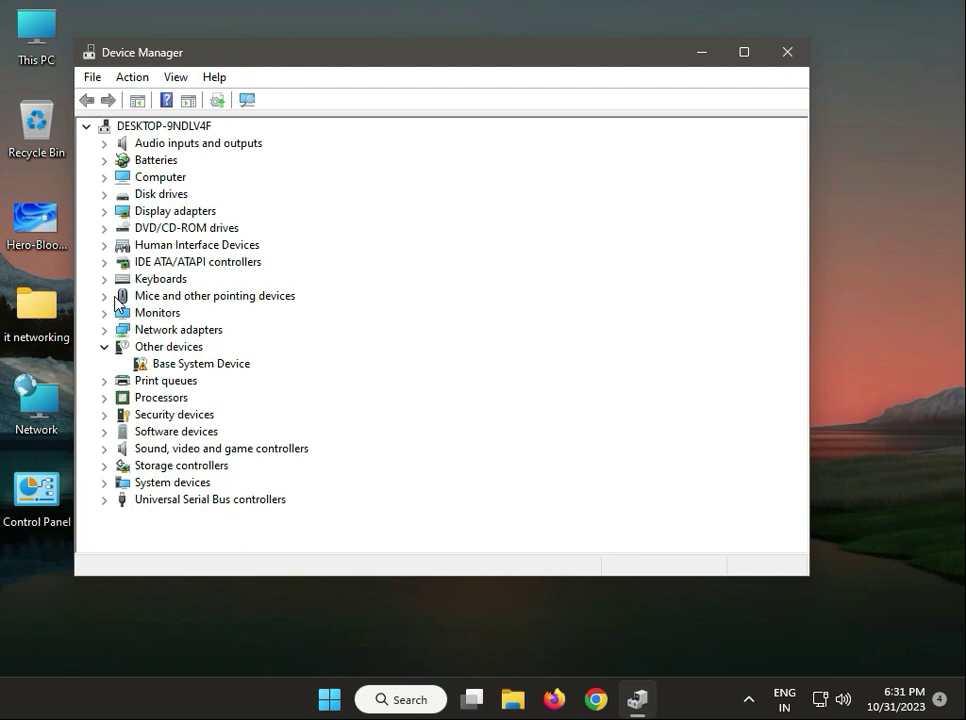
left_click(105, 449)
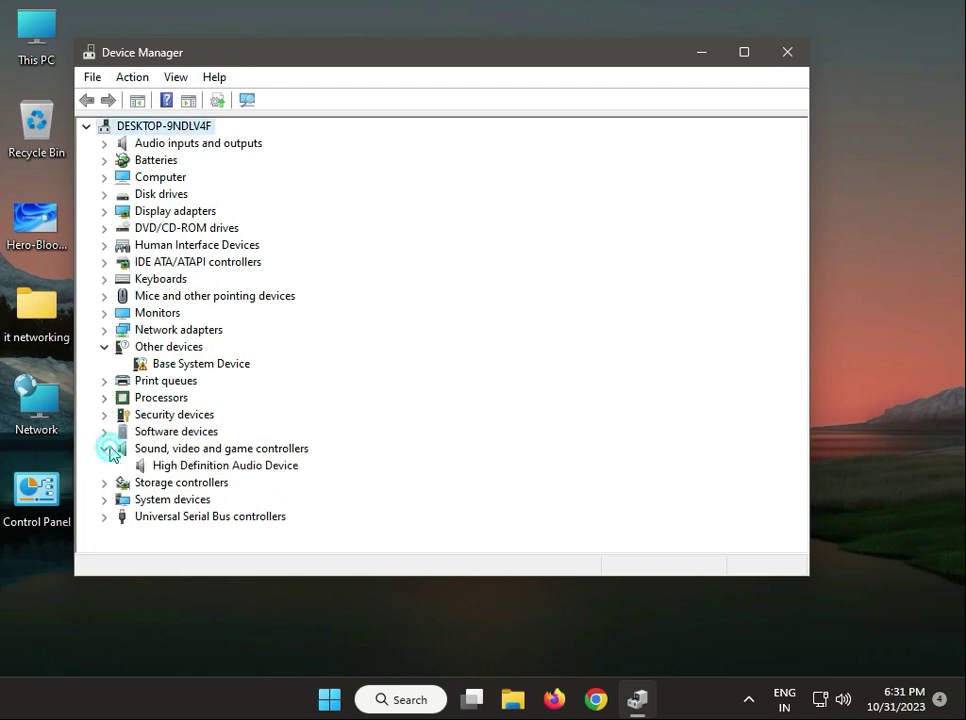
Step: Disable the High Definition Audio Device, confirm, then re-enable it
left_click(155, 466)
right_click(211, 469)
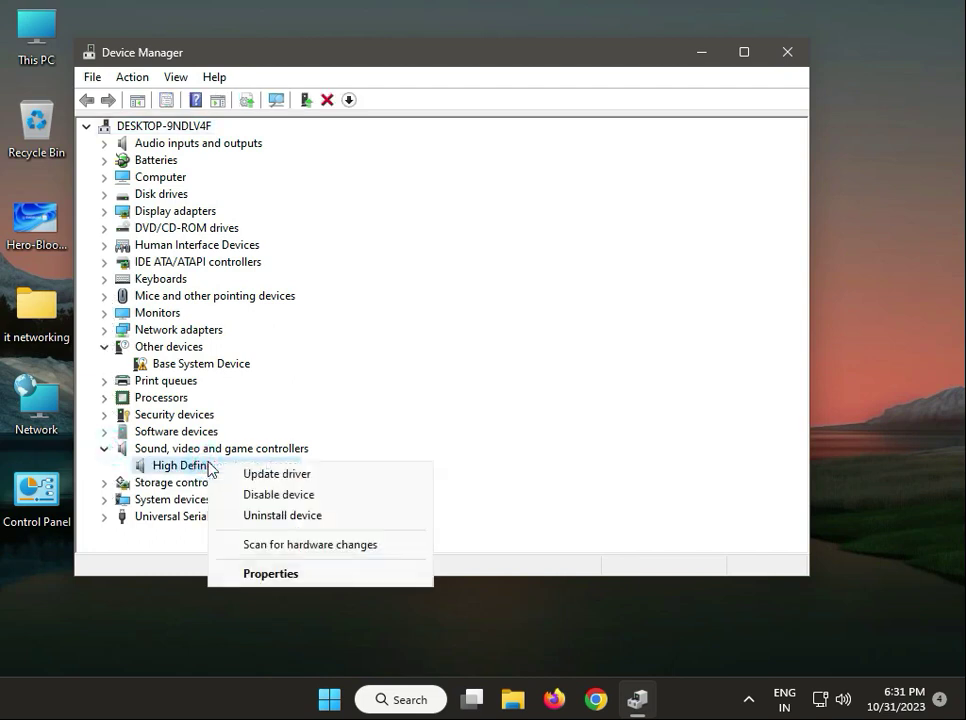
left_click(272, 496)
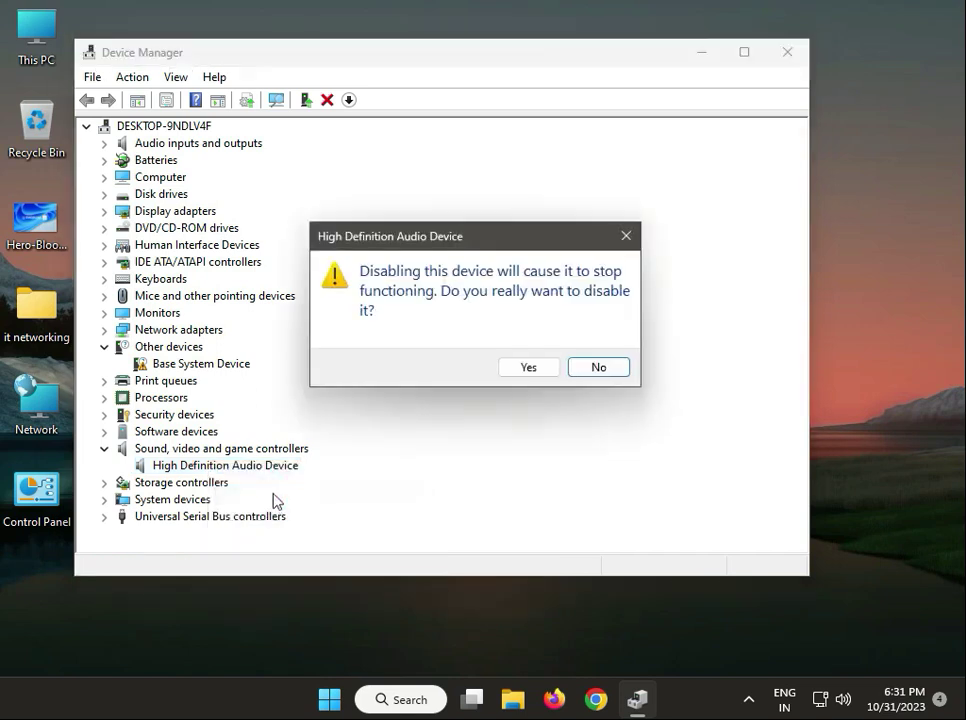
left_click(520, 376)
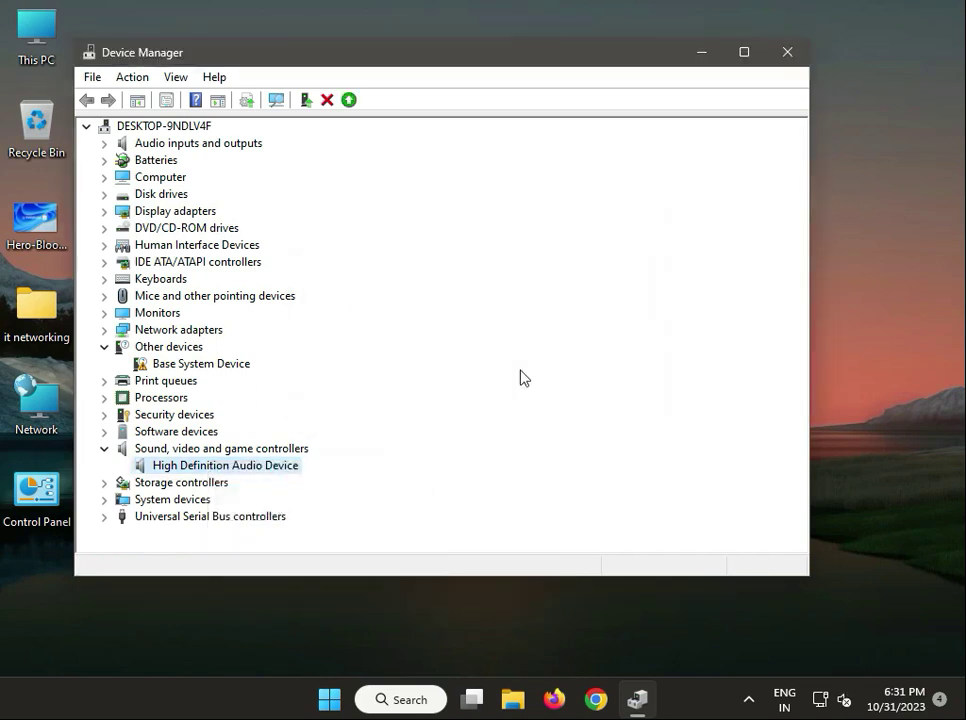
left_click(277, 104)
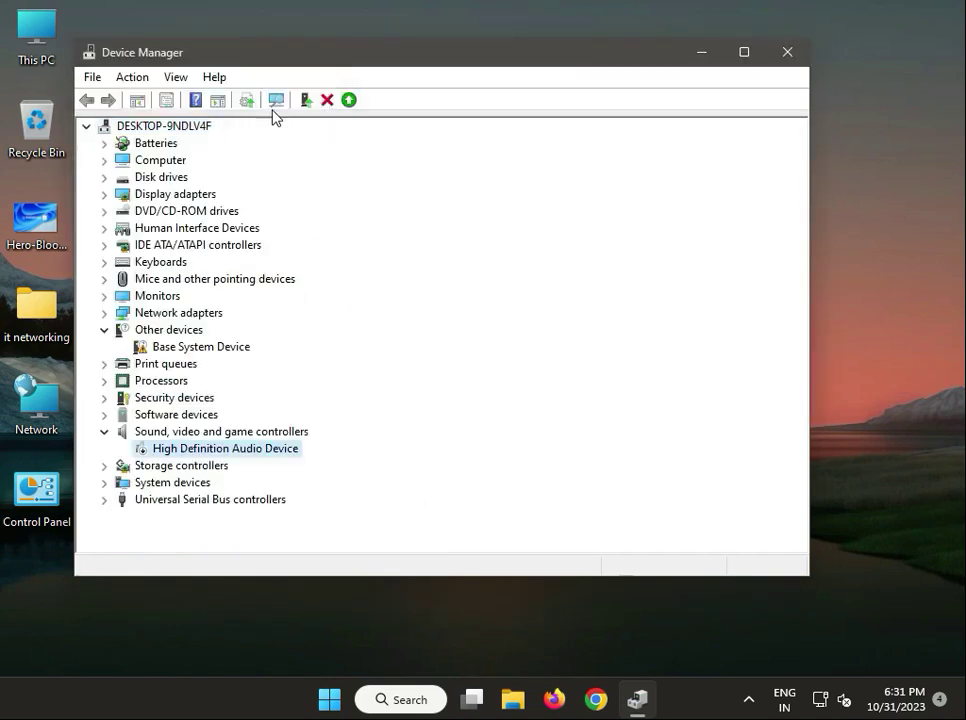
right_click(218, 450)
left_click(252, 484)
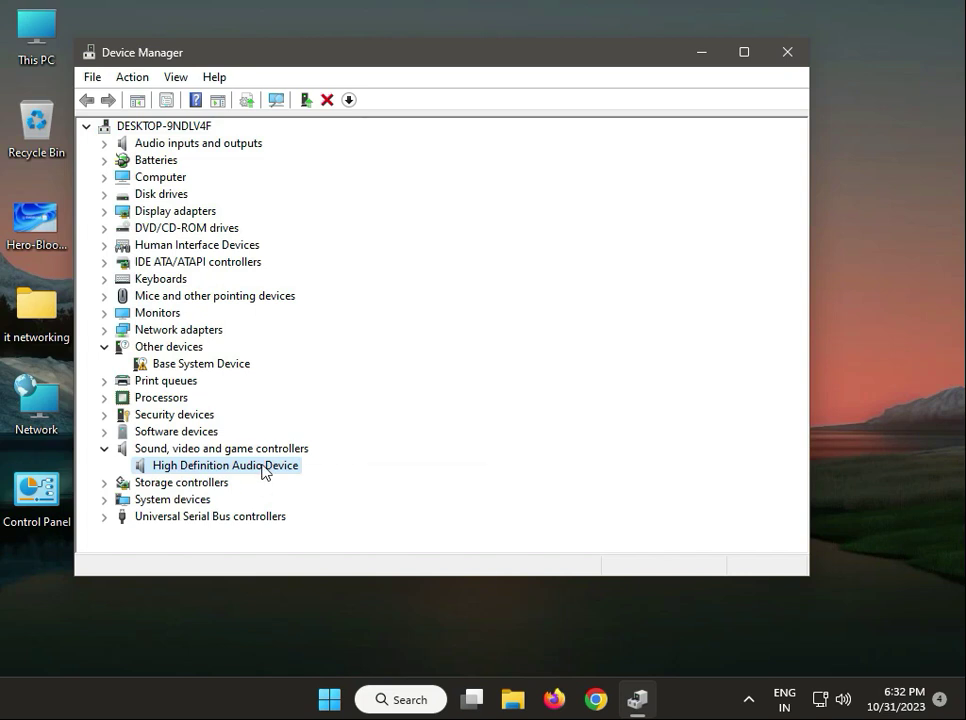
Step: Search automatically for a driver update, which finds the best driver is already installed, then close Device Manager
right_click(265, 472)
left_click(305, 479)
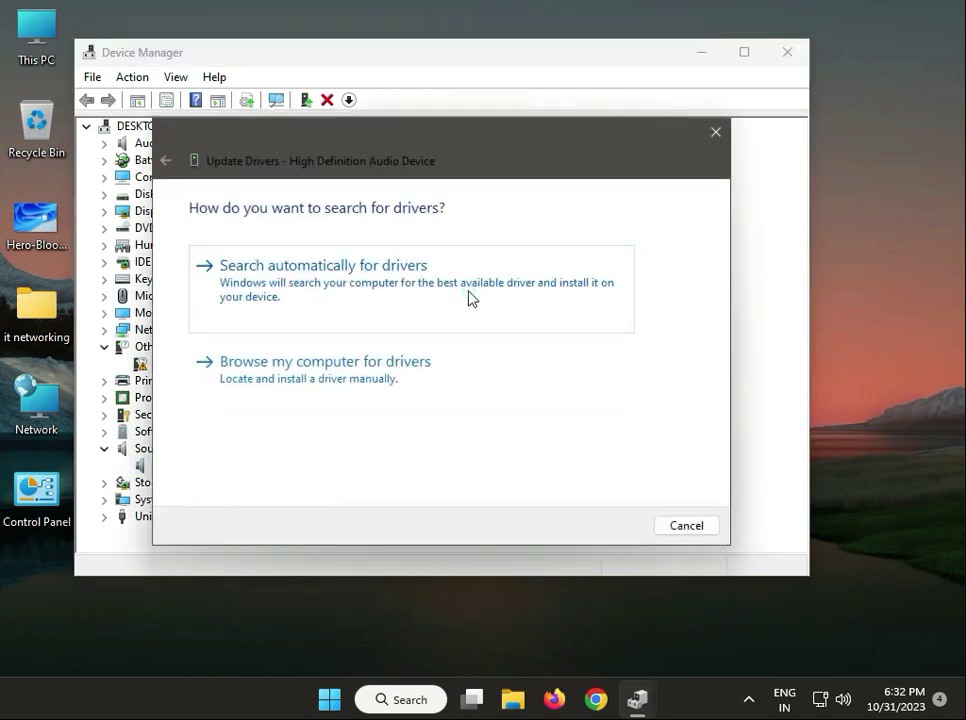
left_click(471, 298)
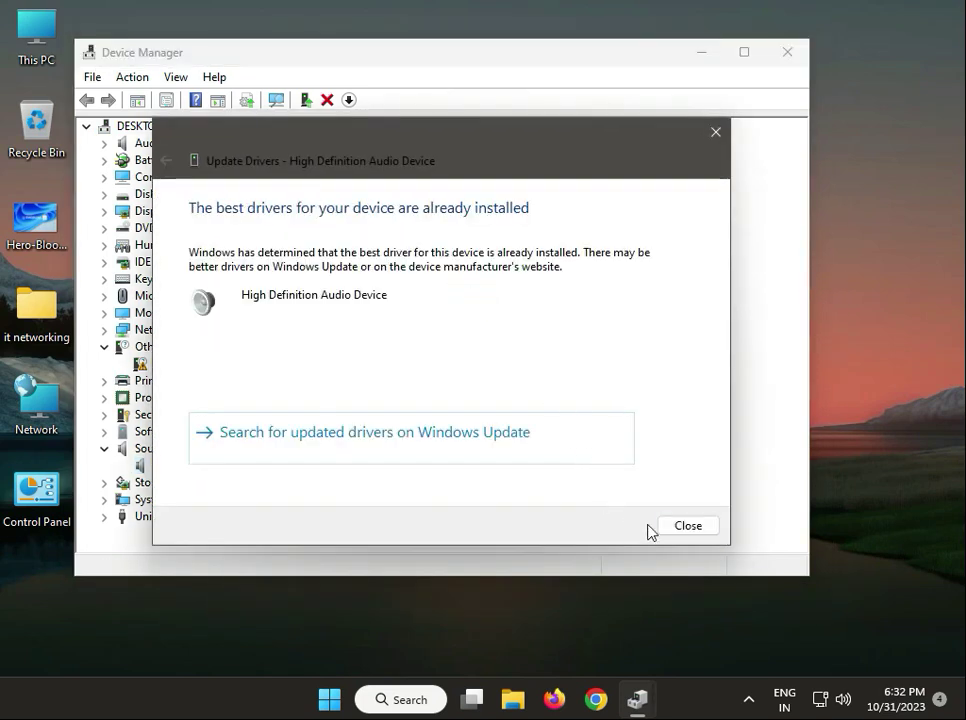
left_click(675, 526)
left_click(789, 55)
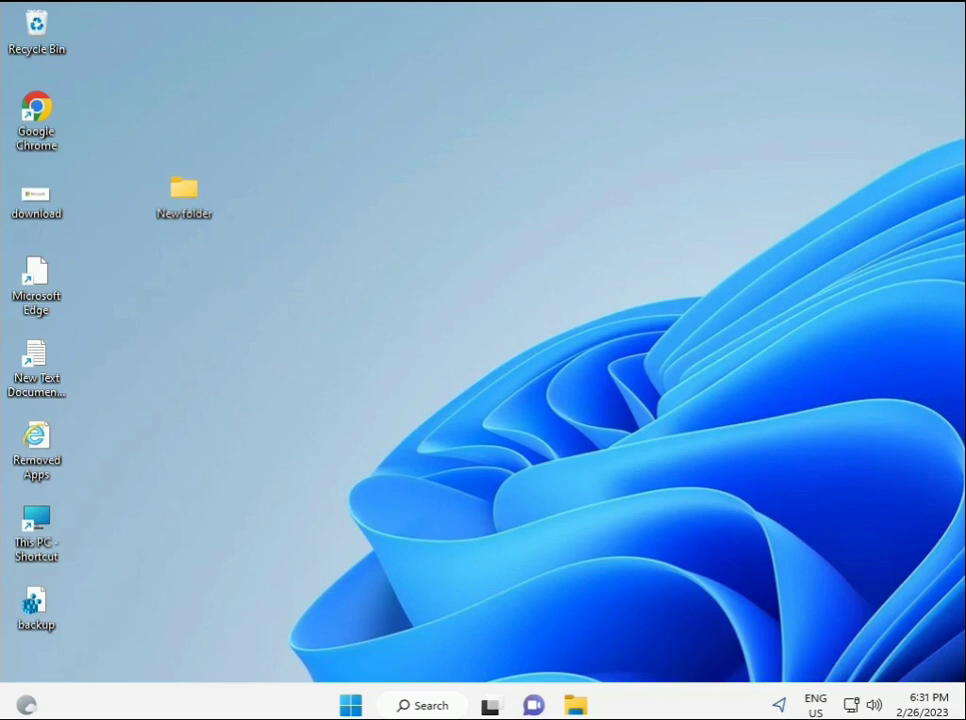
Step: Search for 'cmd' and choose Run as administrator on Command Prompt
left_click(351, 705)
left_click(398, 706)
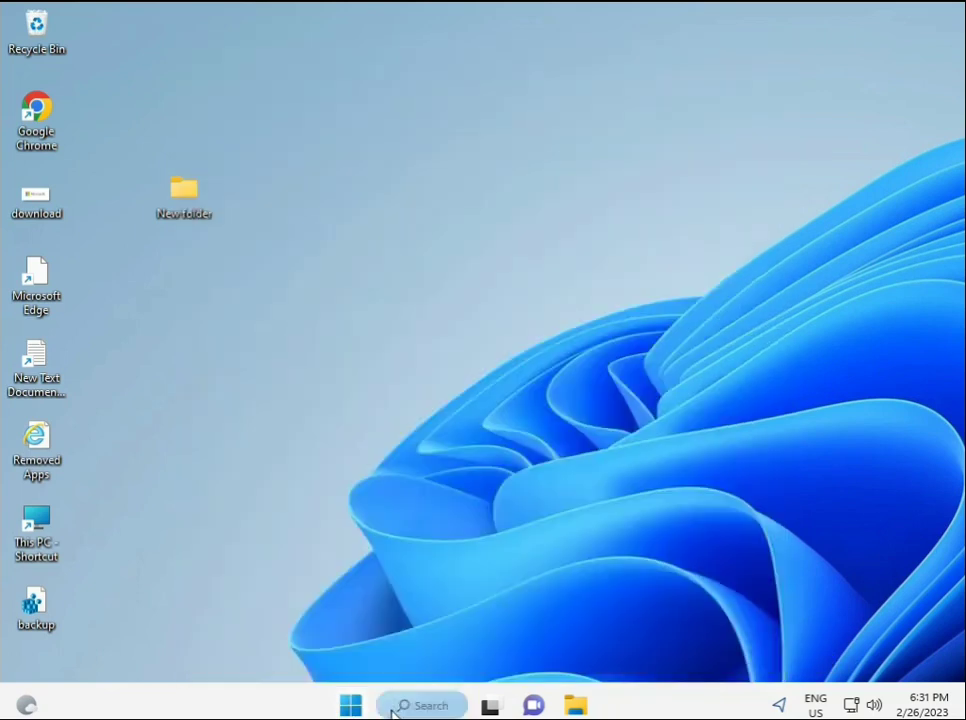
type("cmd")
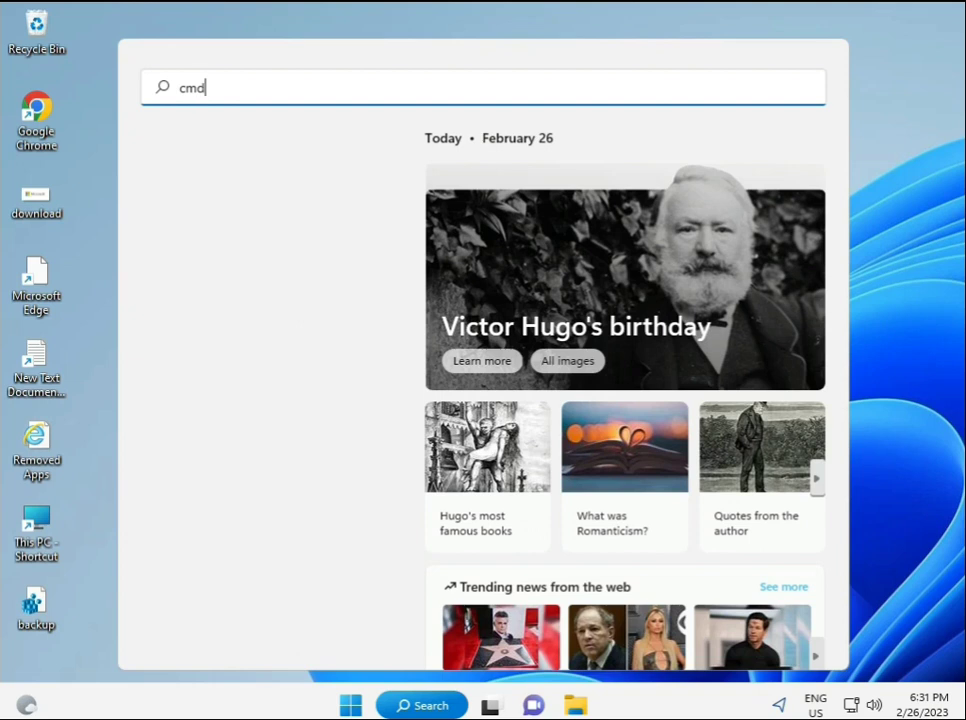
left_click(213, 235)
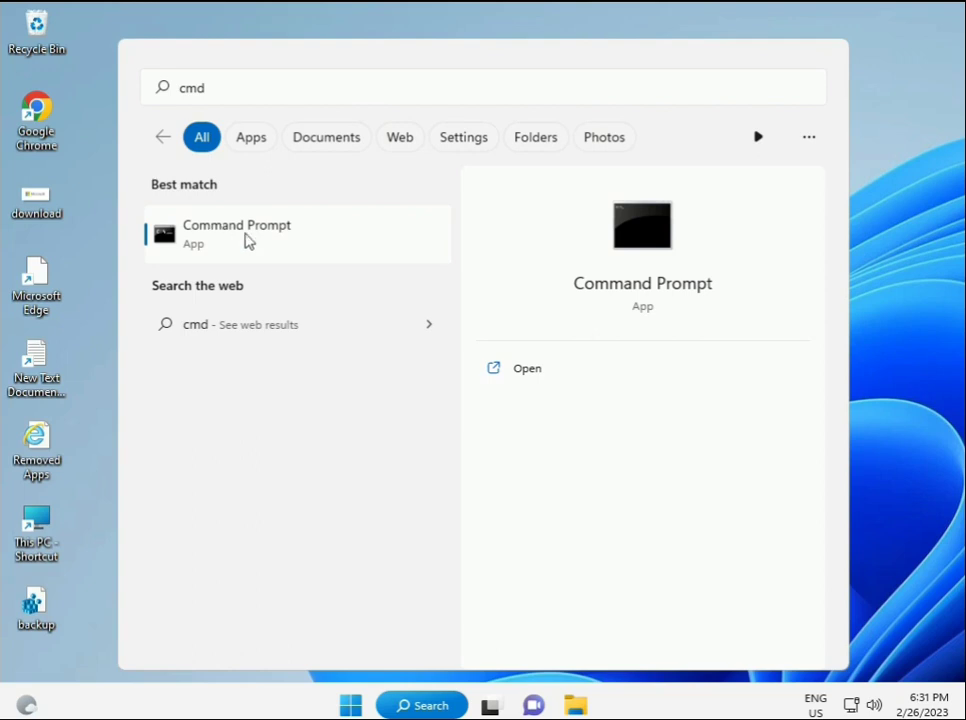
right_click(248, 240)
left_click(300, 260)
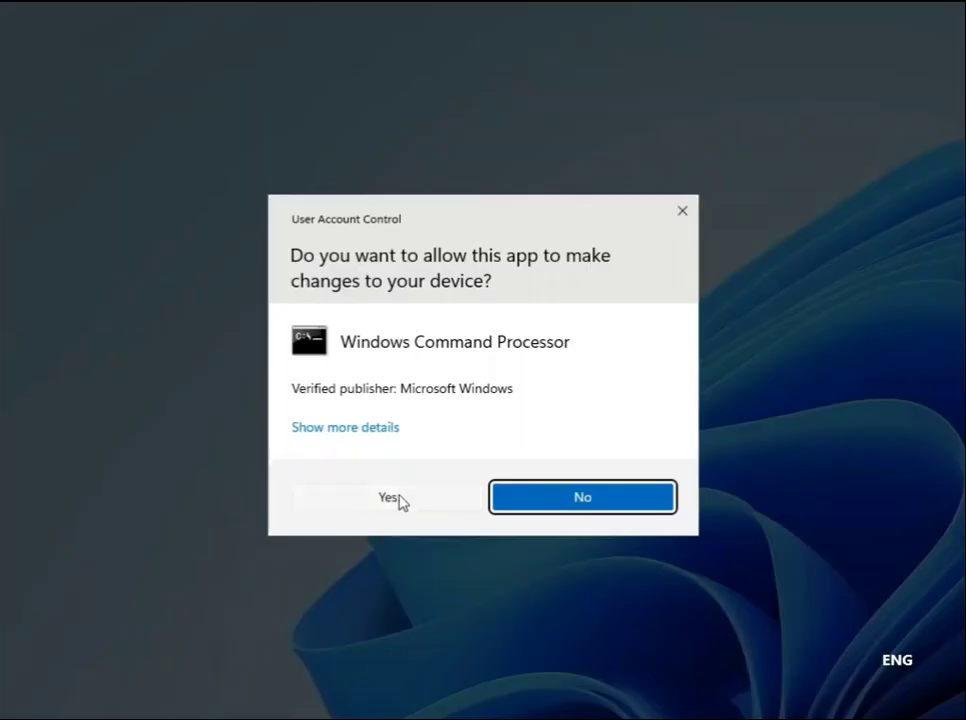
Step: Allow admin rights and run sfc /scannow, which reports no integrity violations
left_click(390, 498)
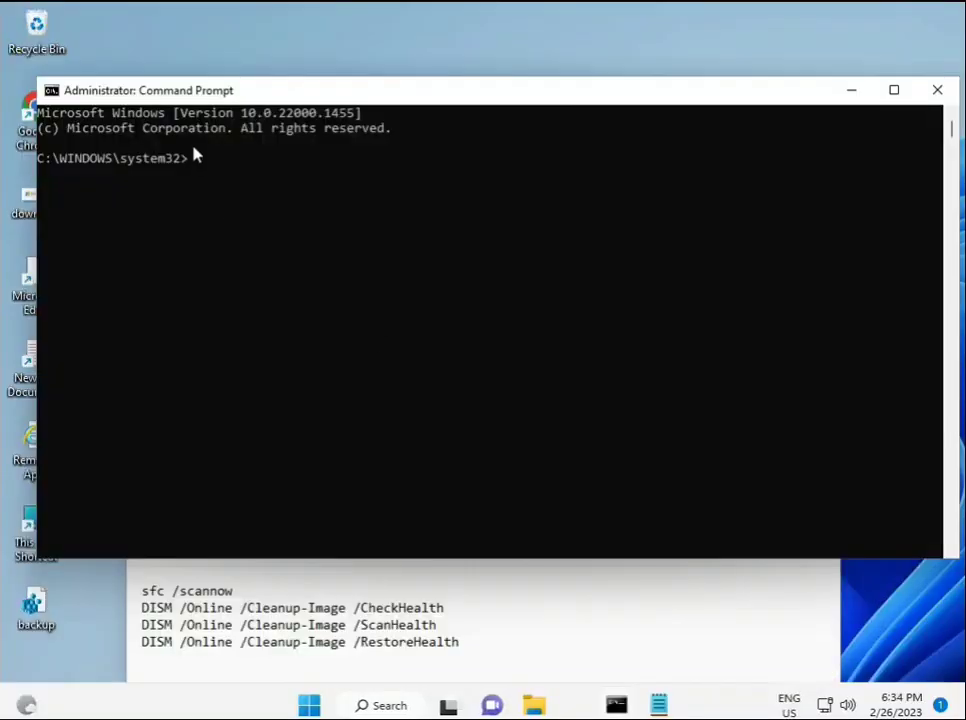
left_click(192, 158)
type("sc")
key("BackSpace")
key("BackSpace")
type("sfc /scannow")
key("Return")
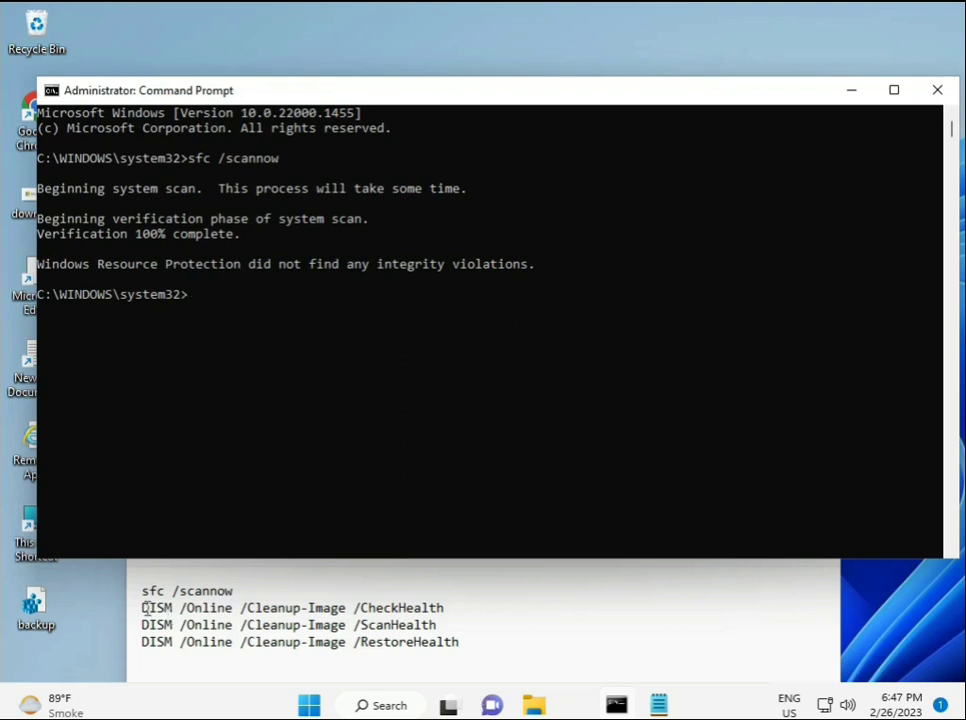
Step: Copy the DISM /Online /Cleanup-Image /CheckHealth line from the Notepad notes
left_click(147, 604)
left_click_drag(146, 606, 452, 610)
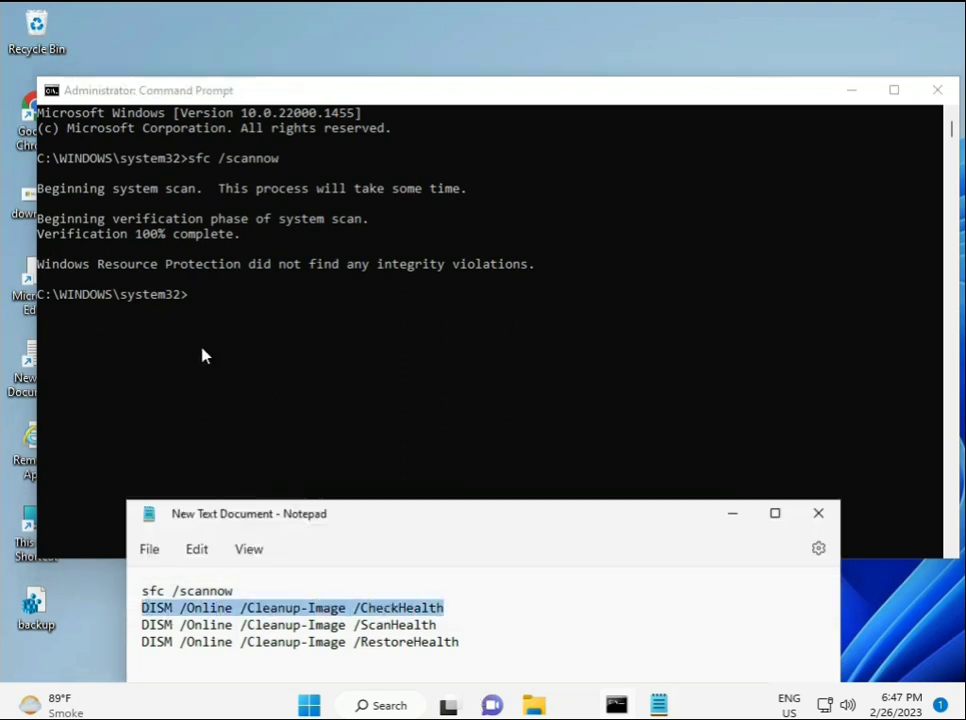
right_click(257, 612)
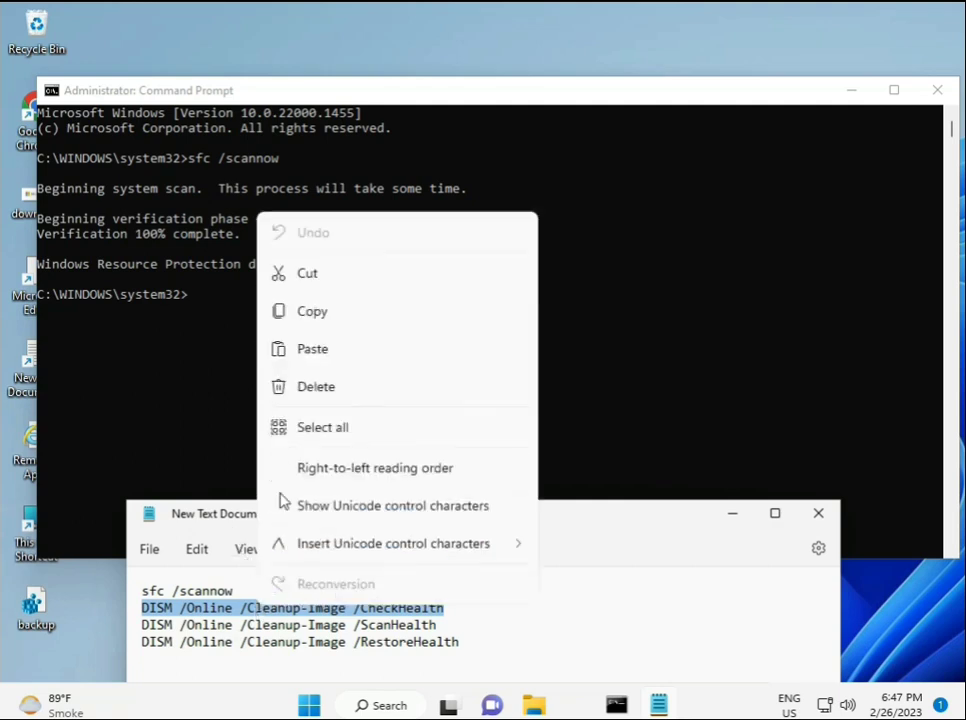
left_click(306, 318)
Step: Paste the CheckHealth command into Command Prompt and run it, reporting no corruption
left_click(194, 301)
left_click(192, 298)
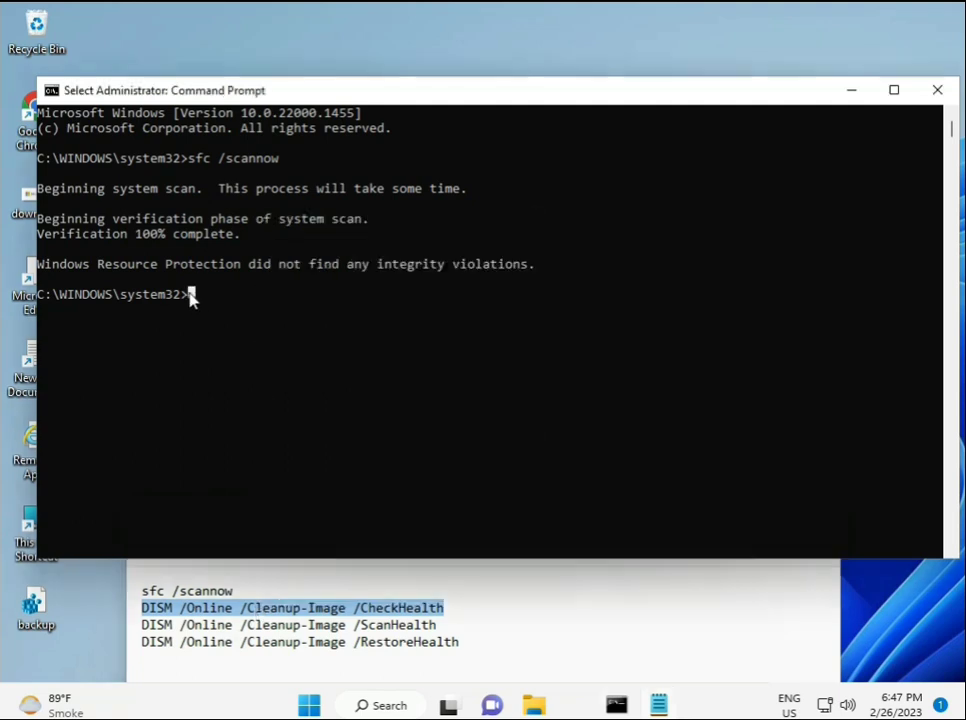
right_click(78, 93)
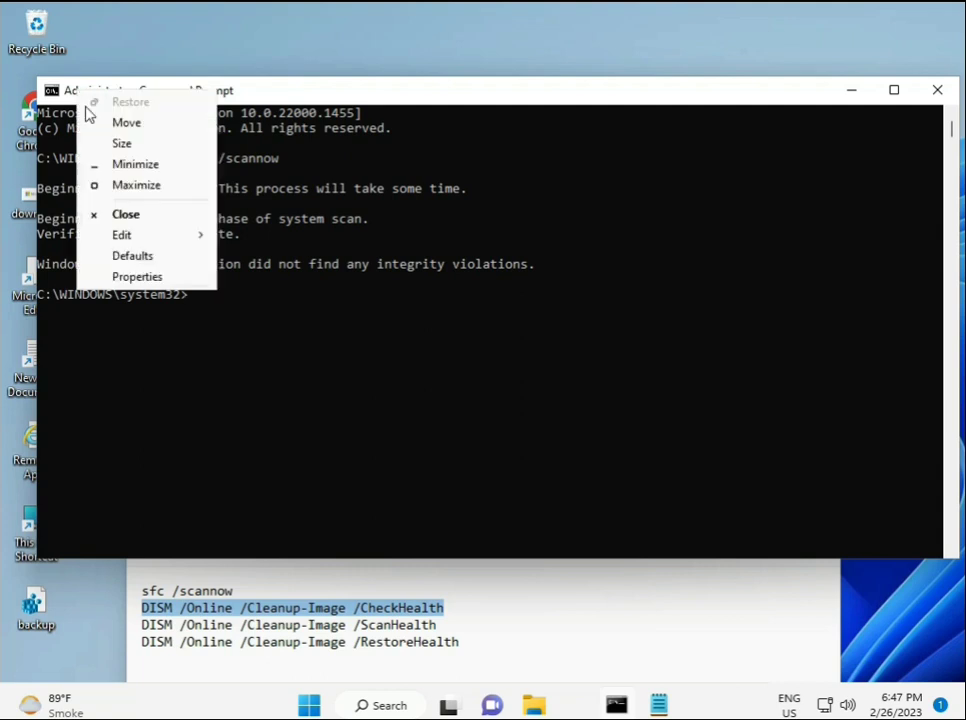
mouse_move(164, 233)
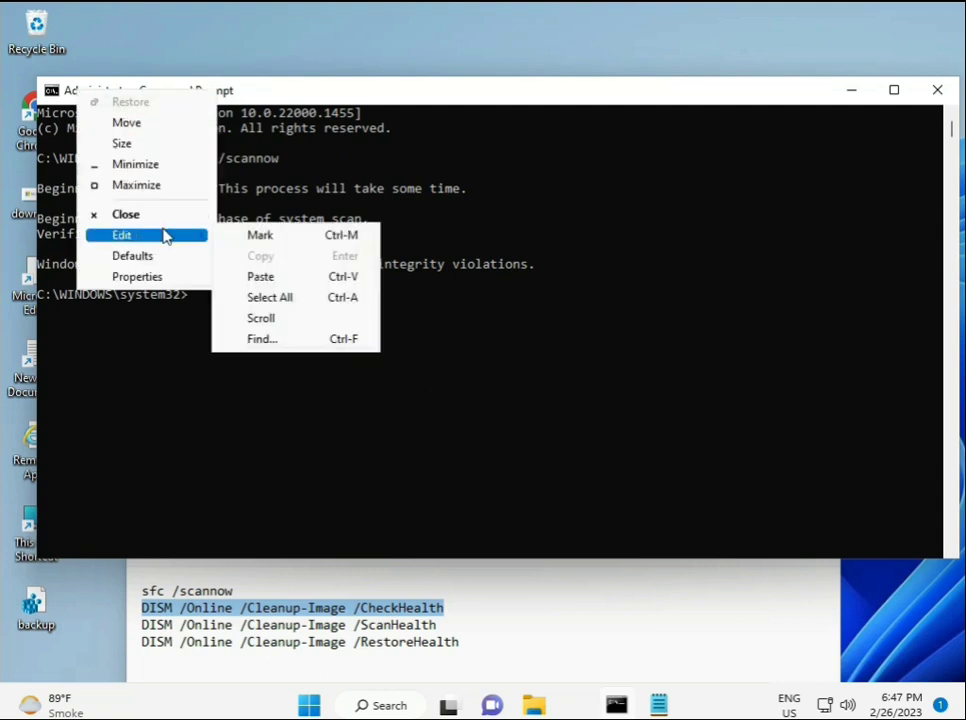
left_click(256, 276)
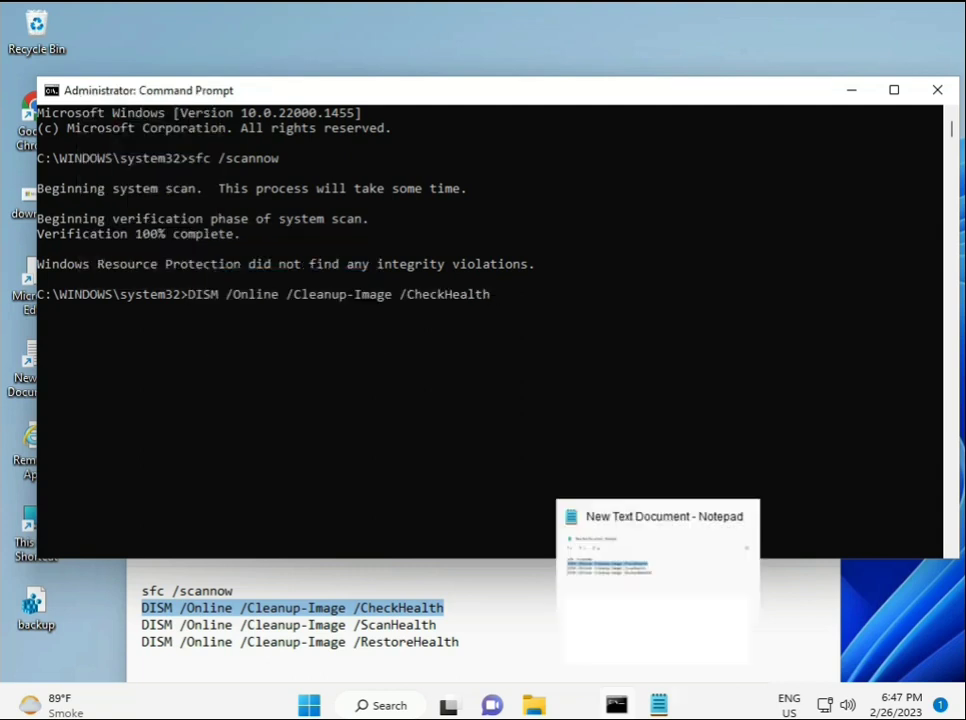
left_click(198, 296)
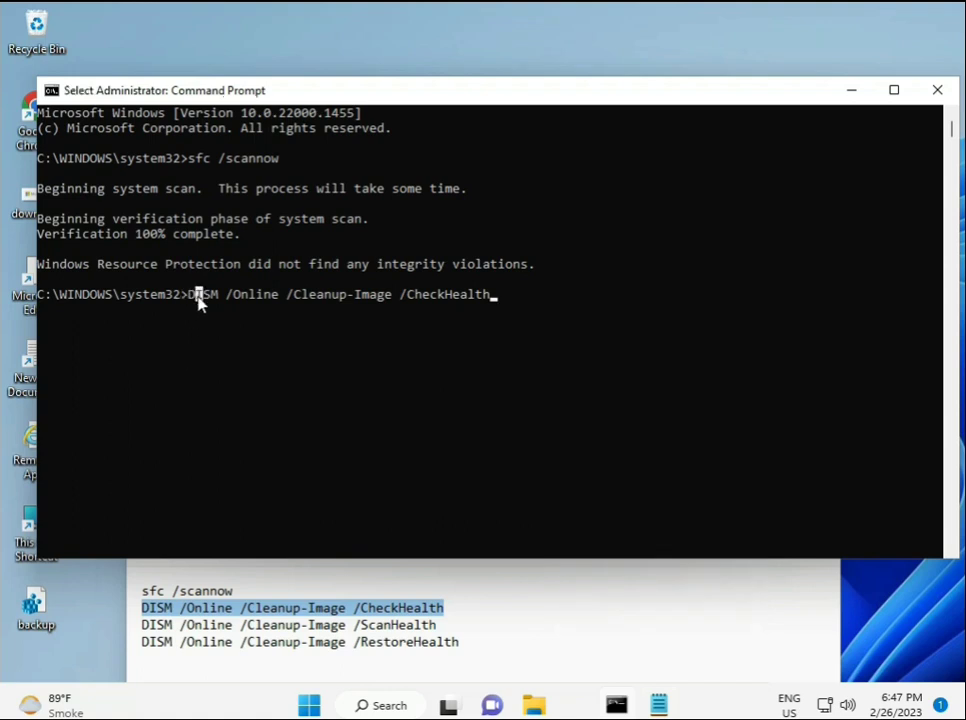
key("Return")
key("Return")
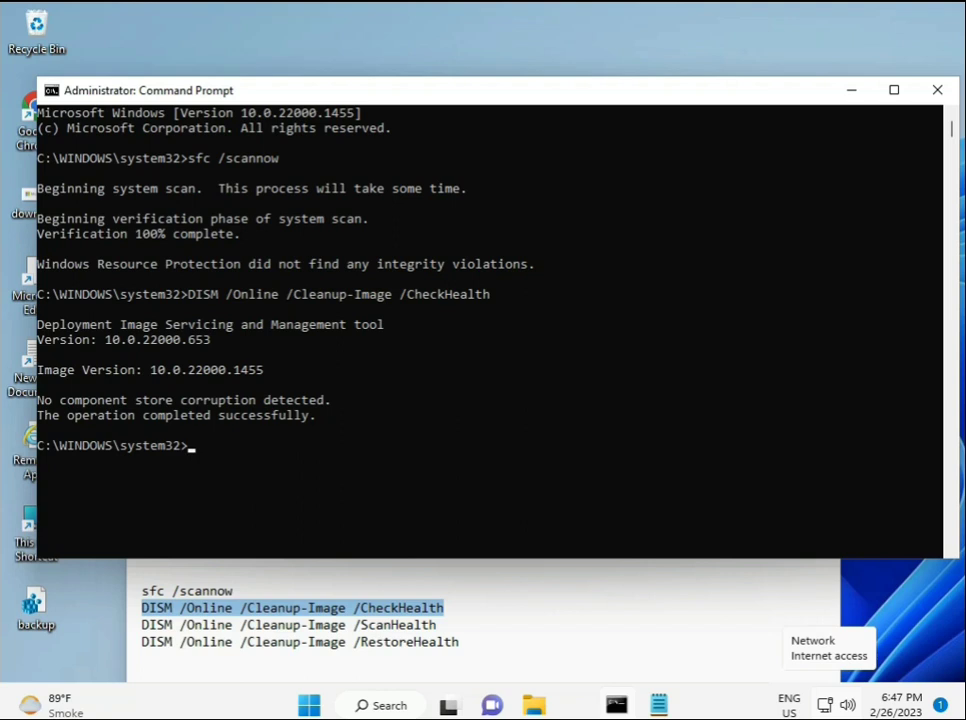
Step: Copy the DISM /Online /Cleanup-Image /ScanHealth line from the Notepad notes
left_click(145, 626)
left_click(457, 626, "shift")
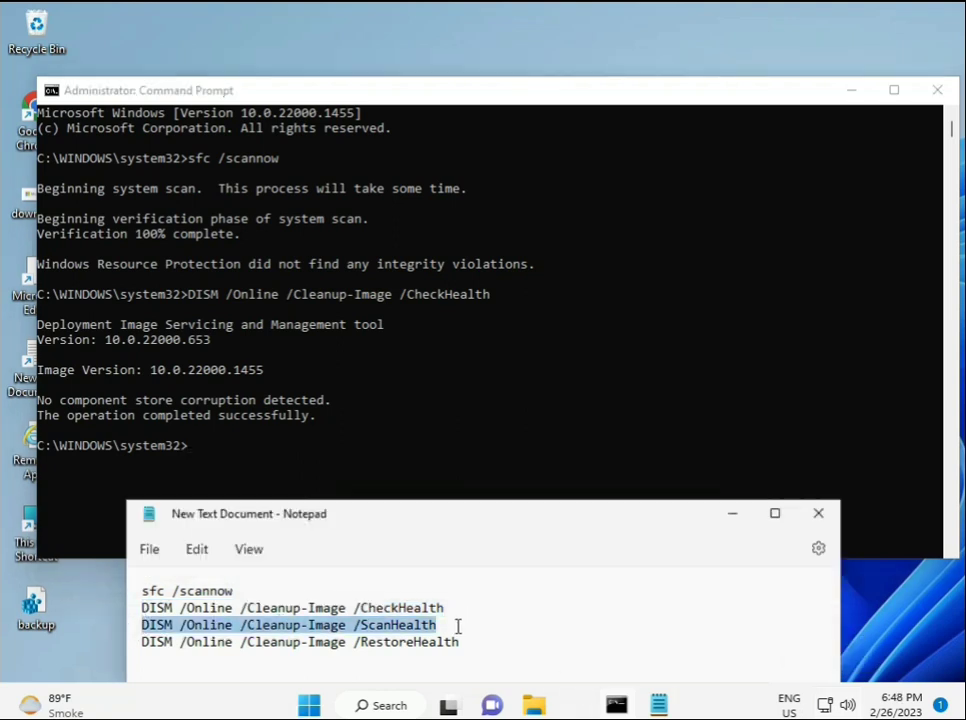
right_click(428, 622)
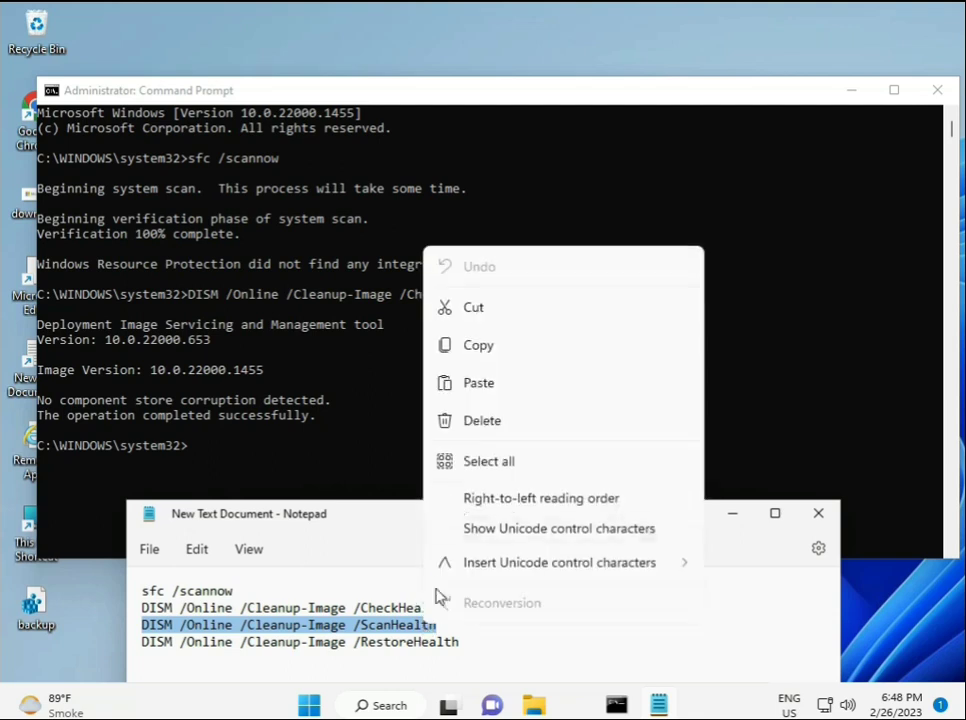
left_click(472, 358)
Step: Paste the ScanHealth command into Command Prompt and run it to 100% with no corruption found
left_click(211, 457)
left_click(190, 453)
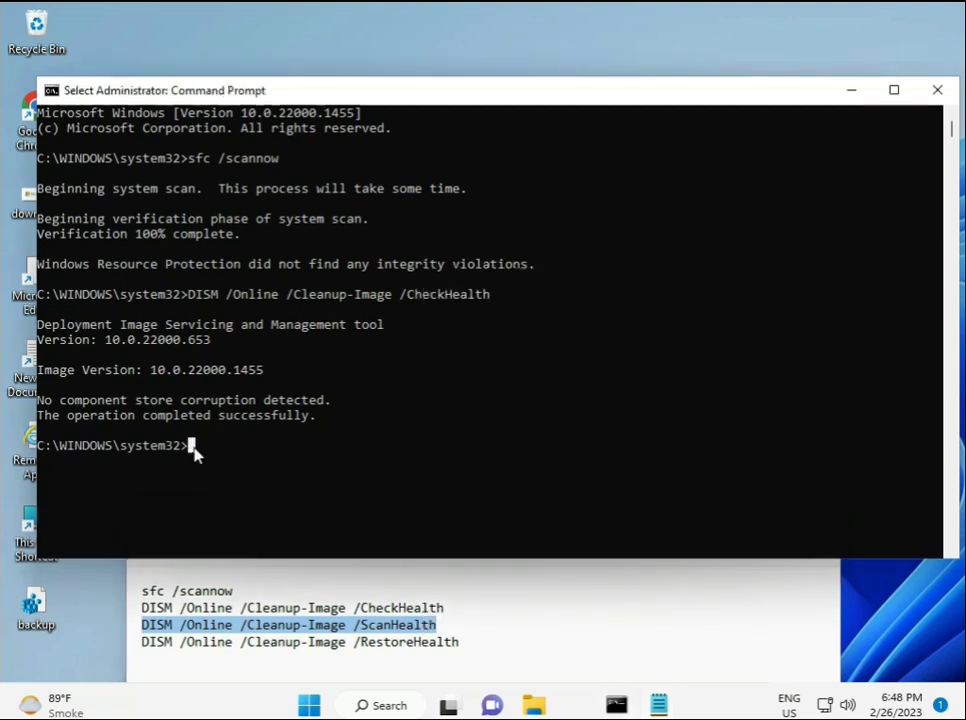
right_click(195, 452)
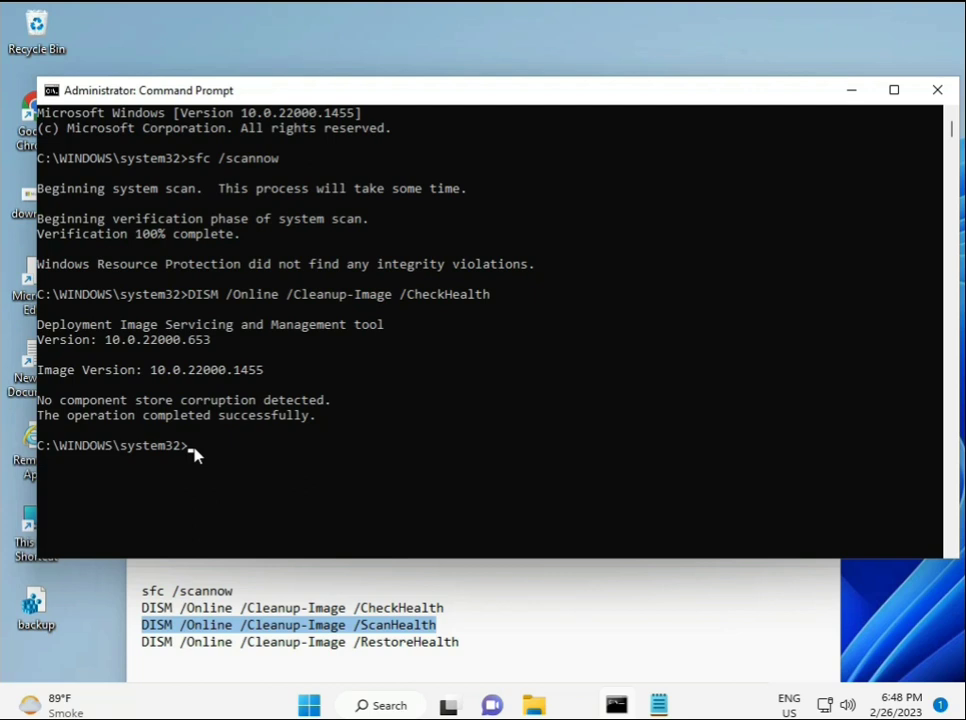
right_click(195, 455)
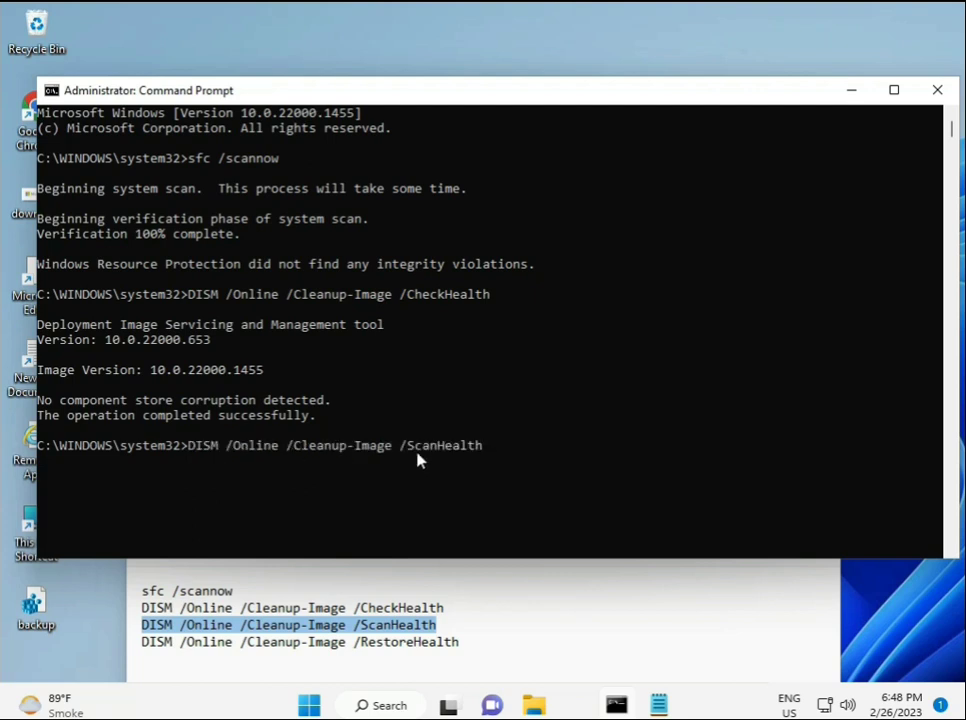
key("Return")
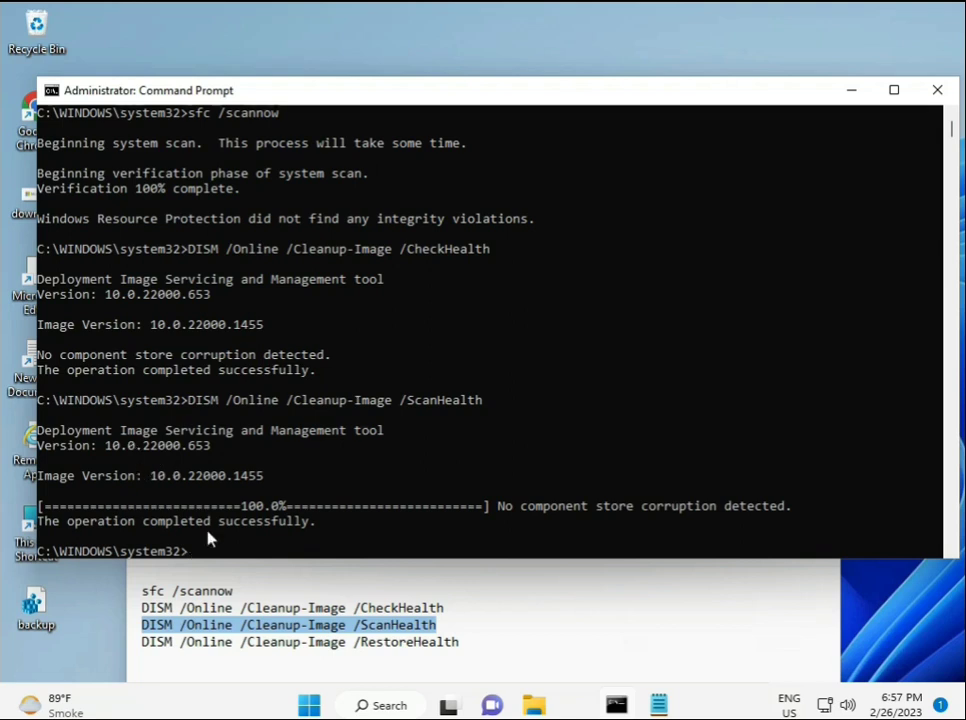
Step: Copy the DISM /Online /Cleanup-Image /RestoreHealth line from the Notepad notes
left_click_drag(213, 521, 316, 521)
triple_click(229, 643)
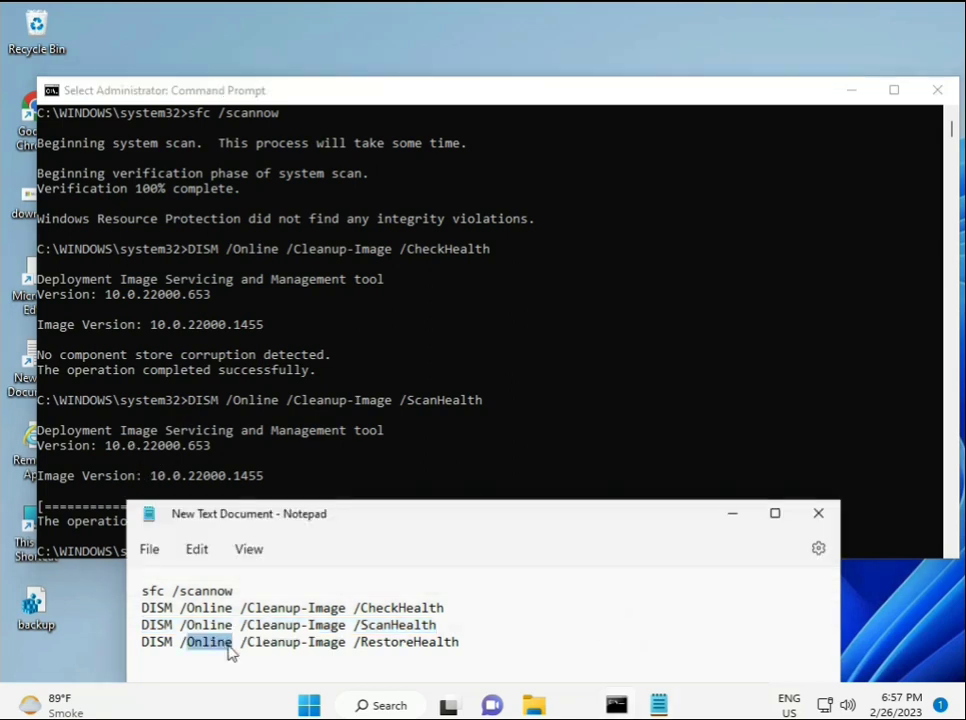
right_click(228, 647)
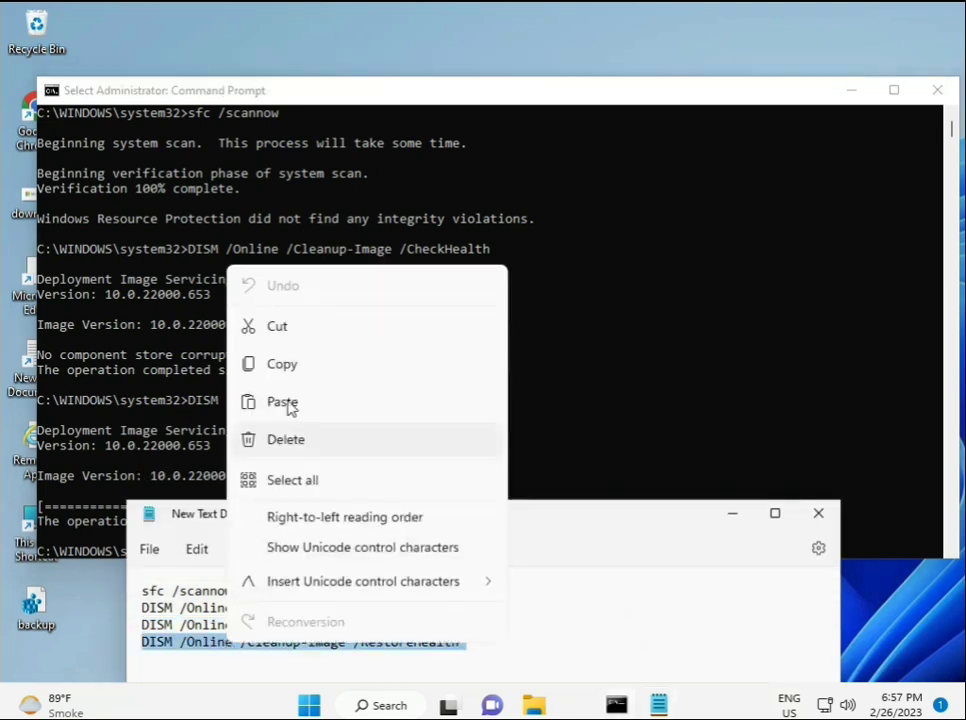
left_click(291, 379)
Step: Paste the RestoreHealth command into Command Prompt and start it running
left_click(270, 490)
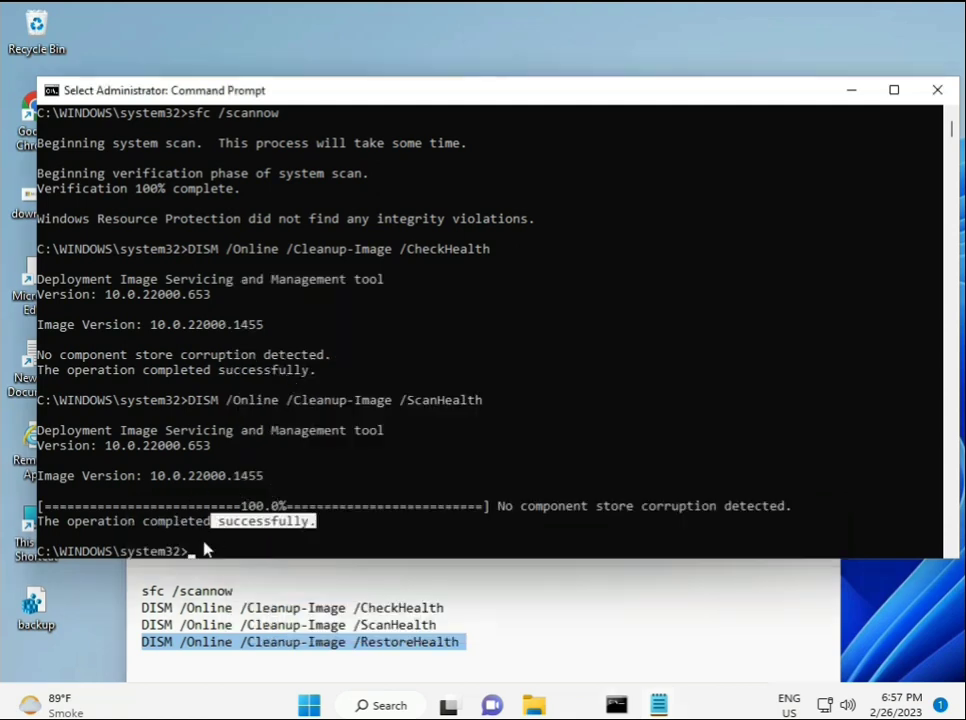
right_click(192, 556)
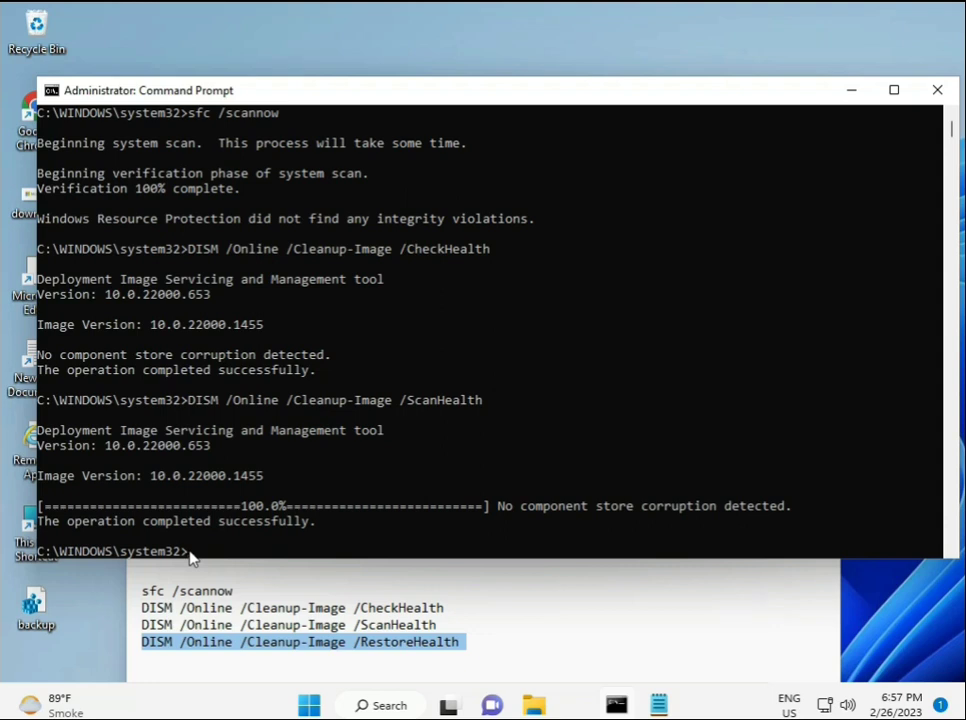
left_click(192, 556)
key("ctrl+v")
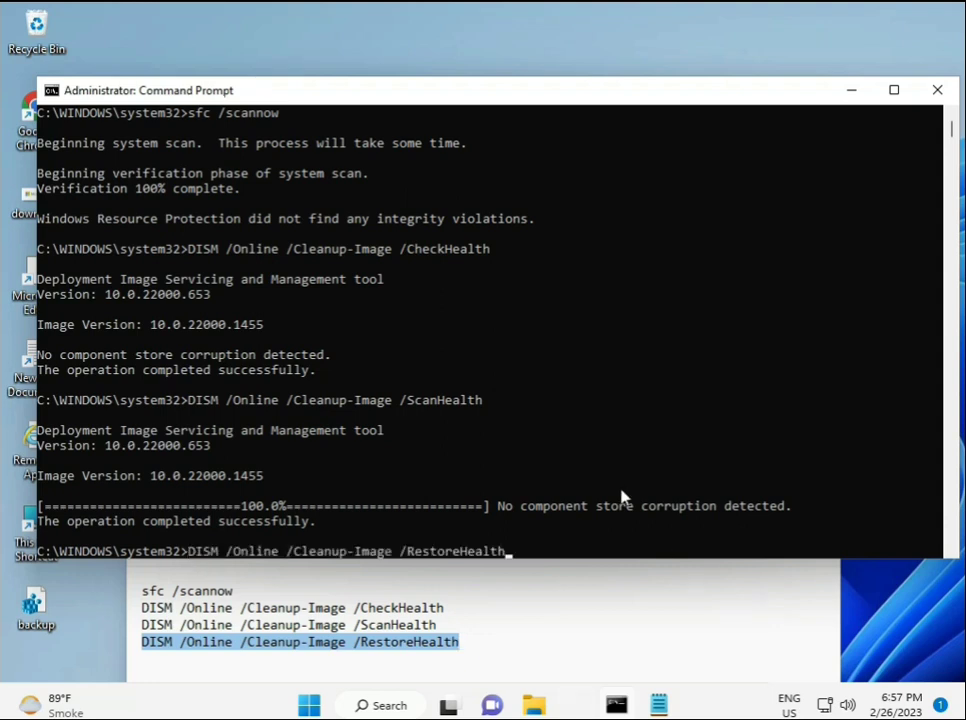
key("Return")
scroll(580, 455, "down", 3)
scroll(244, 463, "up", 9)
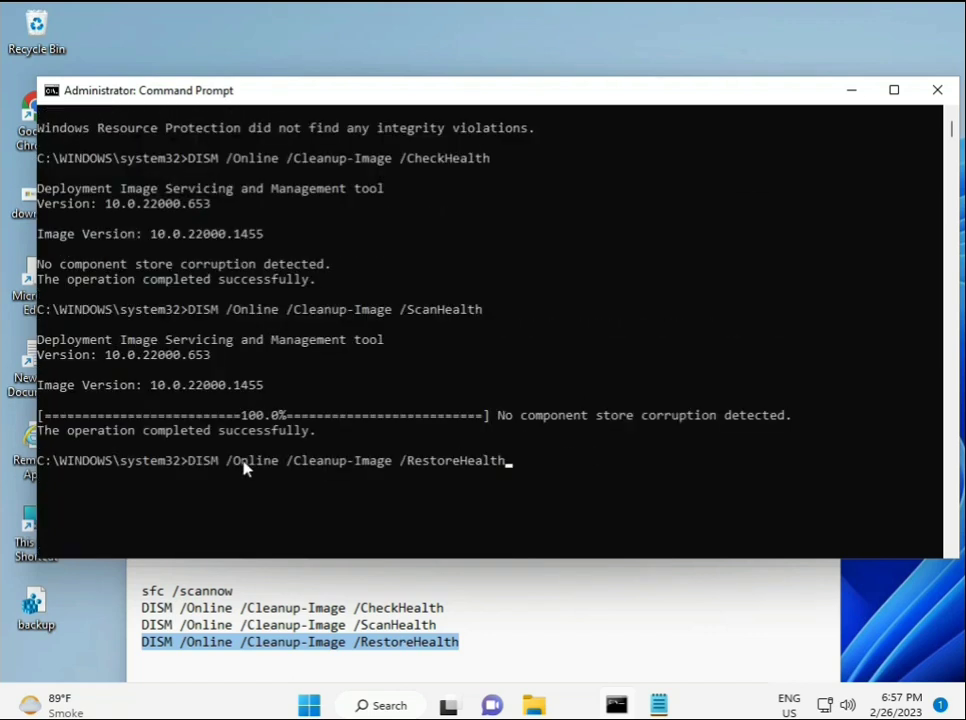
scroll(956, 150, "down", 10)
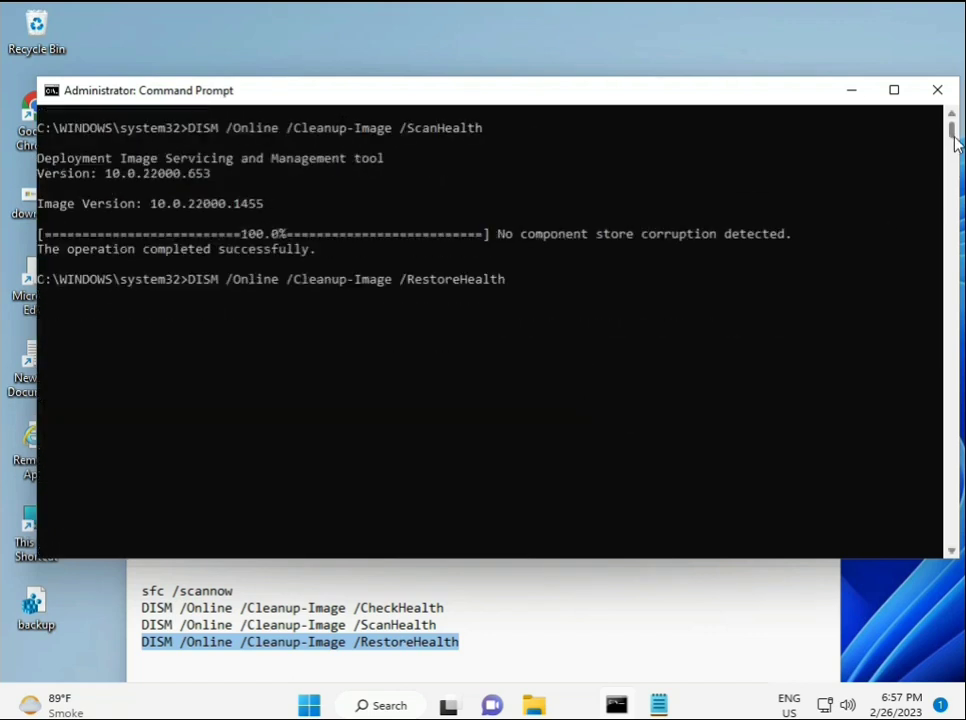
scroll(955, 143, "up", 4)
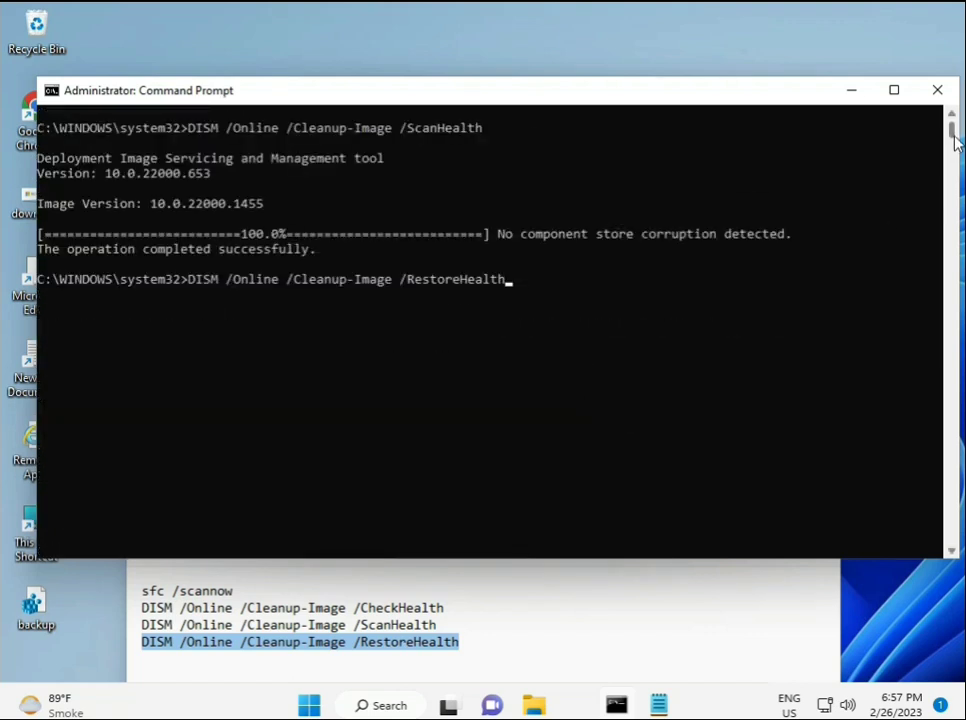
left_click(192, 282)
key("Escape")
key("Return")
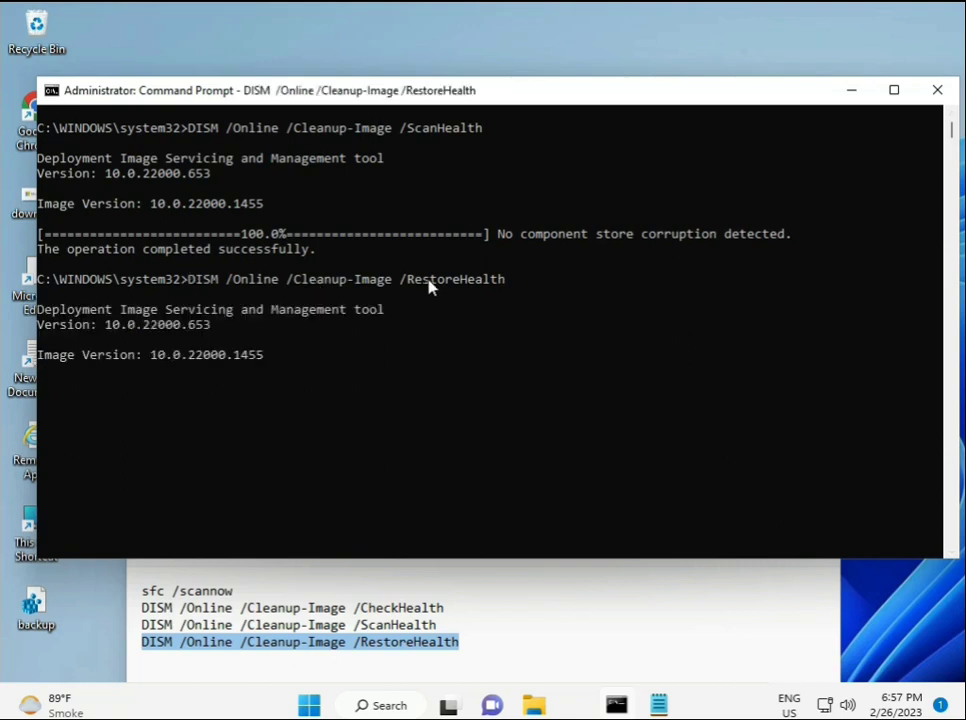